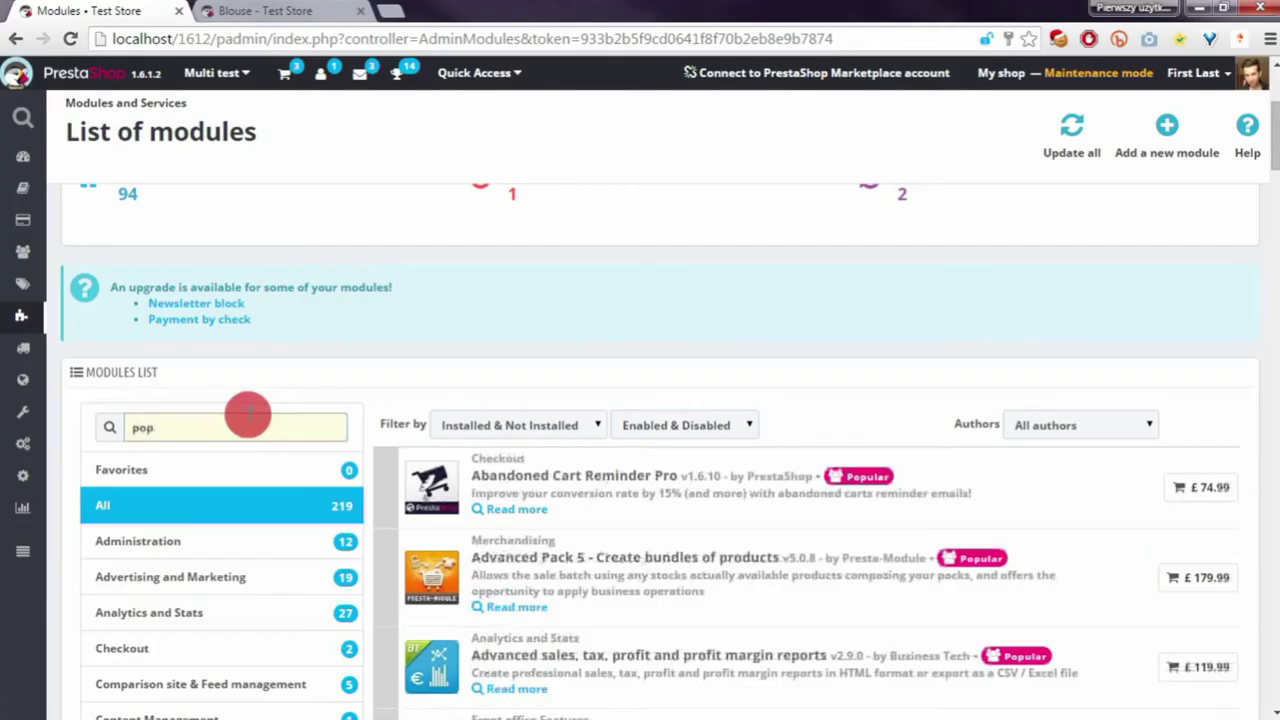
# Search the modules for 'popup pro' and open PopUp Pro's configuration page.
pyautogui.write('up pro')
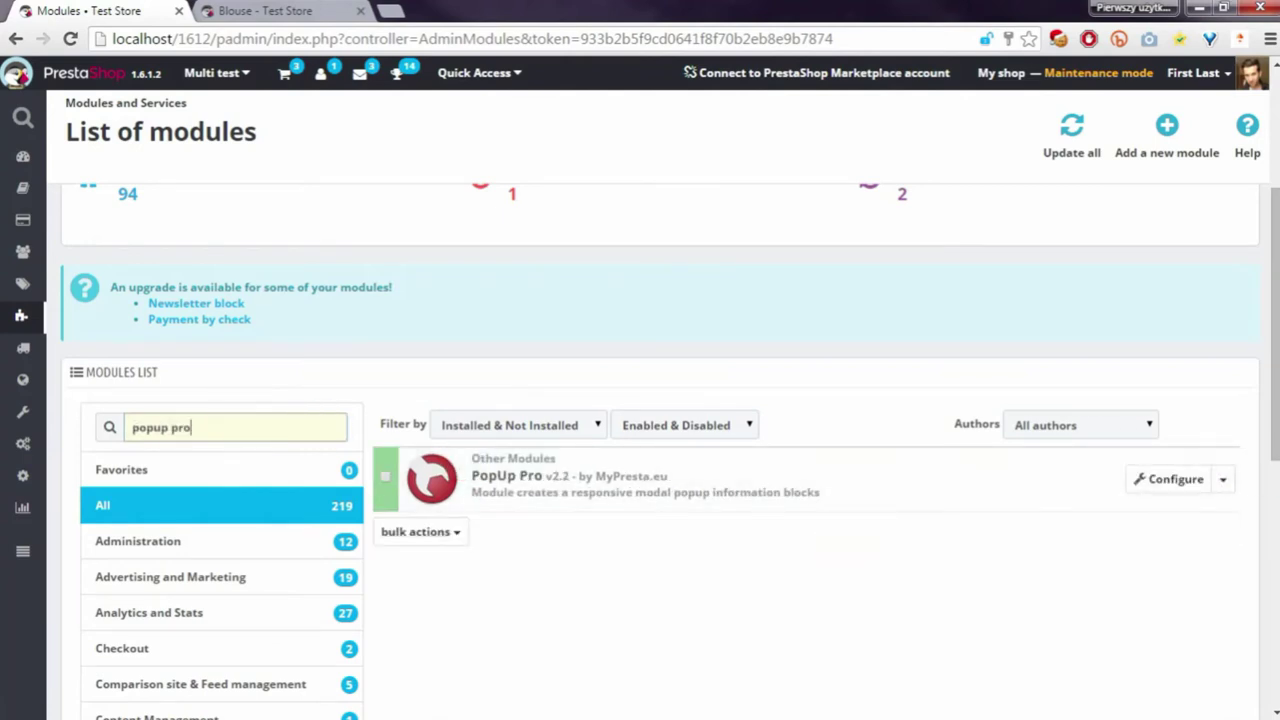
pyautogui.click(1170, 479)
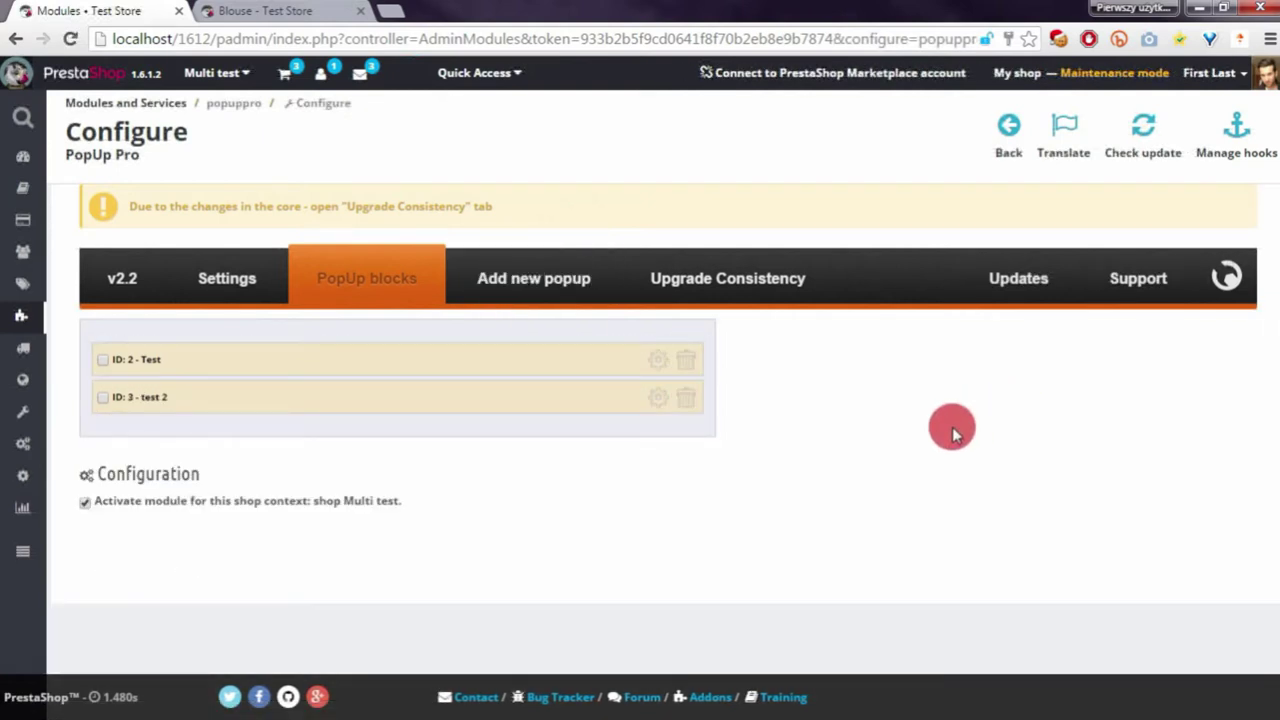
# Review the store's Blouse product page, then return to the PopUp Pro configuration.
pyautogui.click(251, 11)
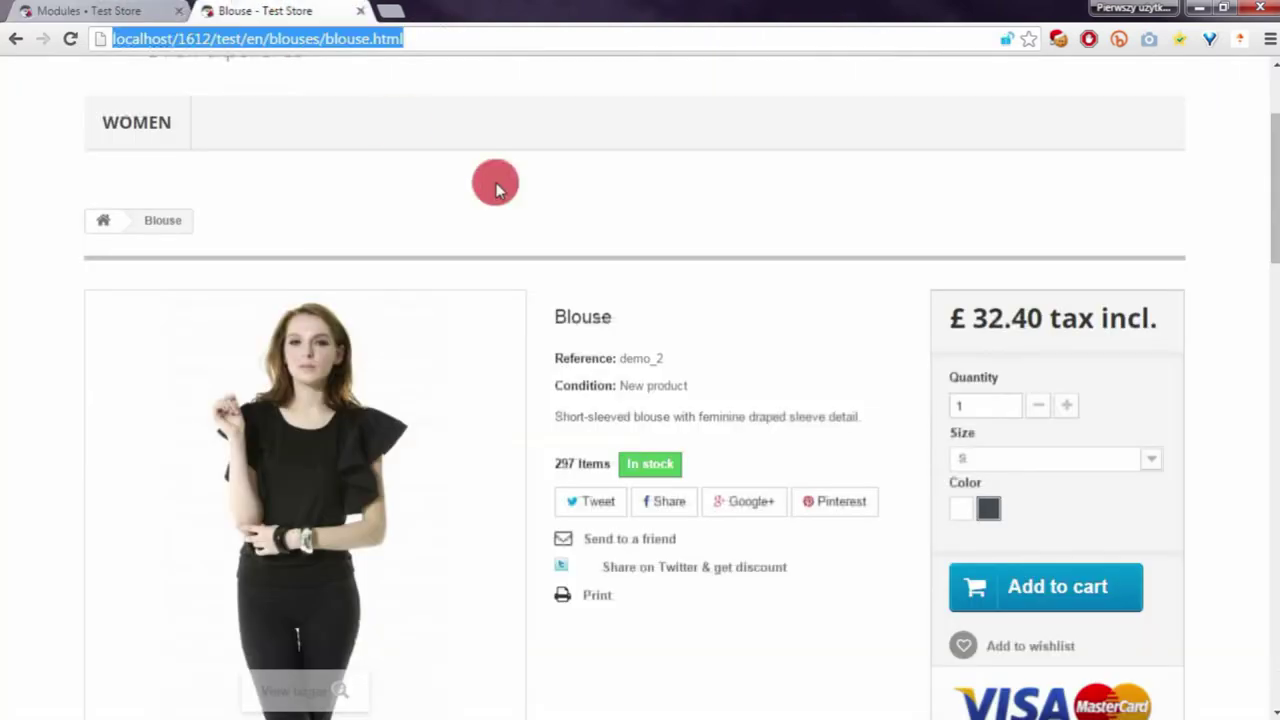
pyautogui.scroll(-2, 1022, 384)
pyautogui.scroll(2, 733, 481)
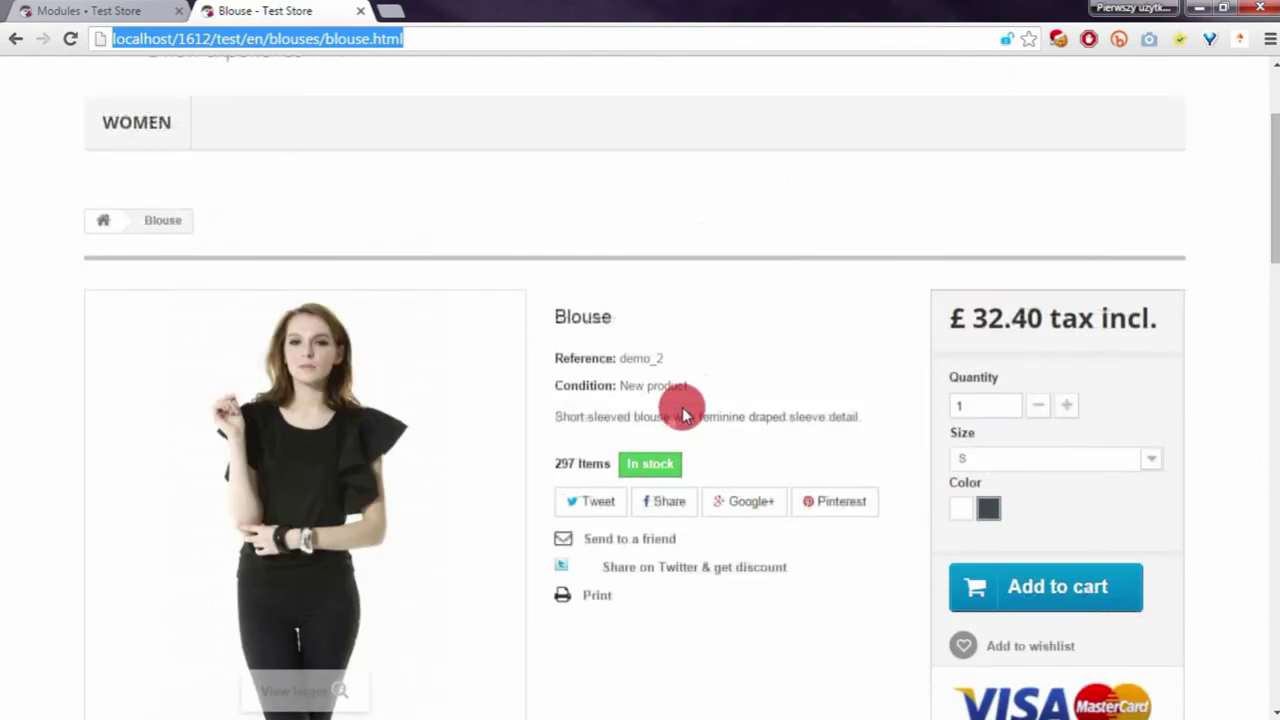
pyautogui.scroll(-3, 530, 212)
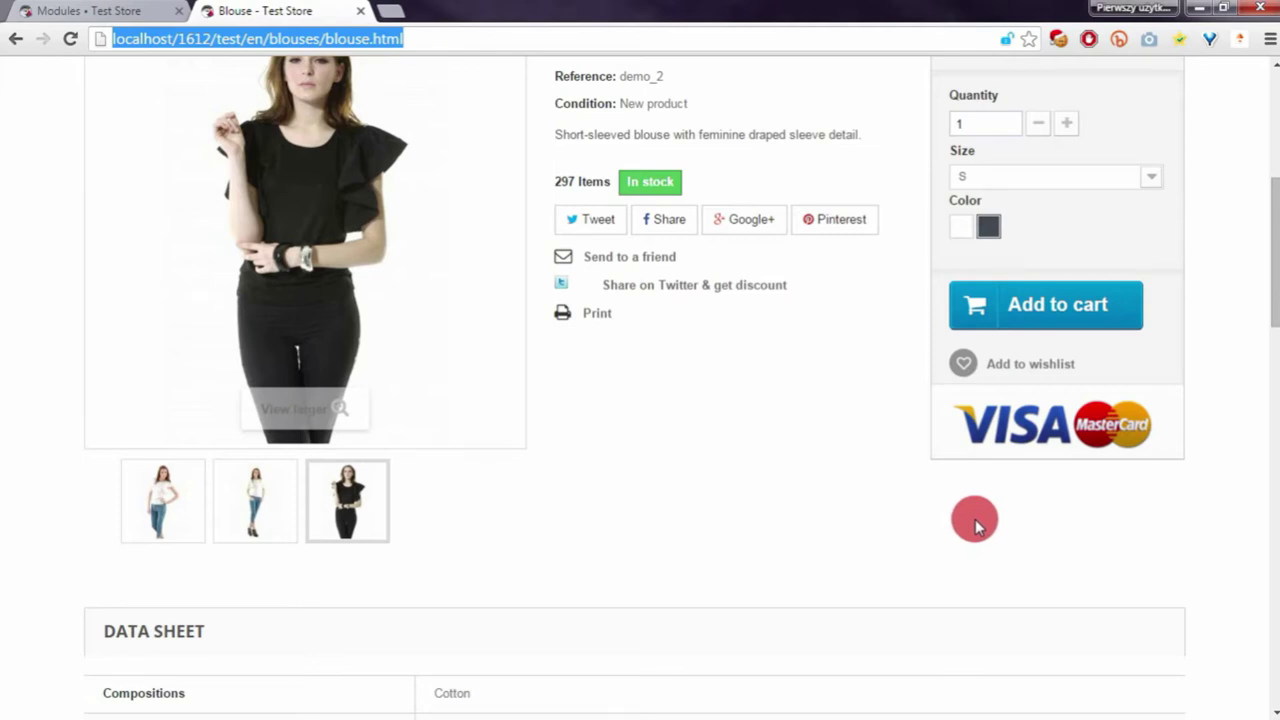
pyautogui.click(137, 10)
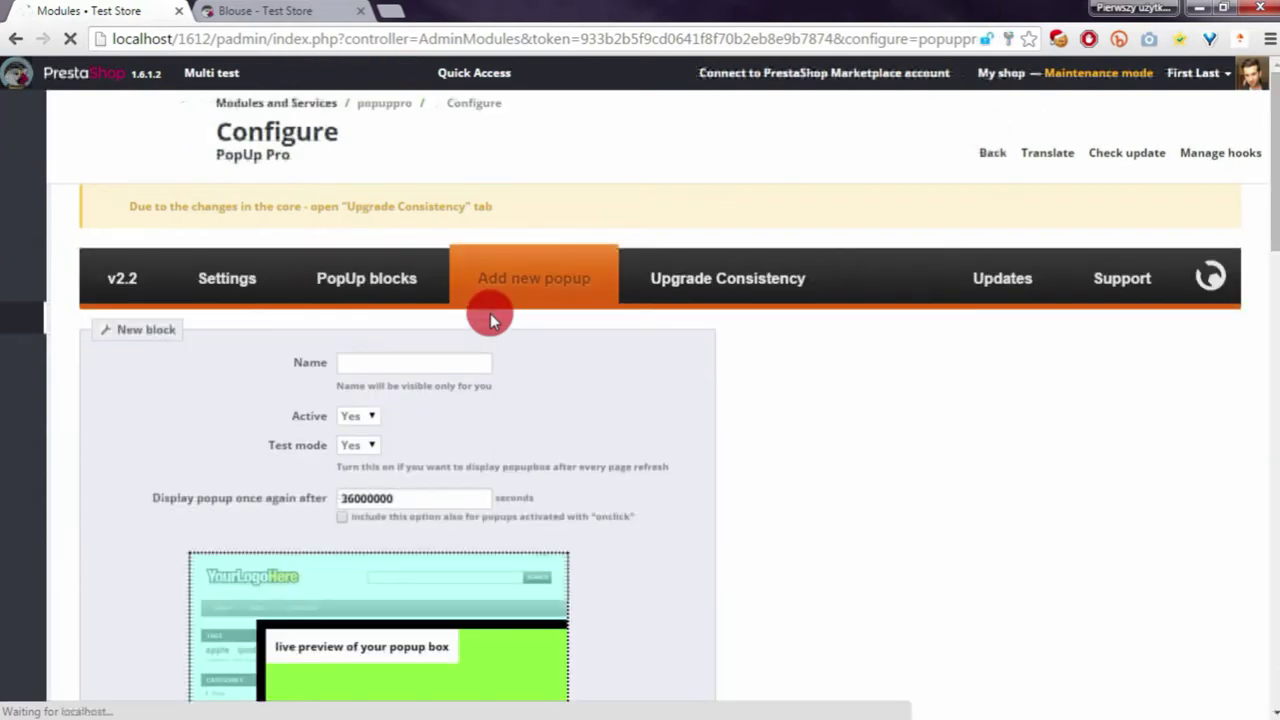
# Name the new popup 'Sizes char Button'.
pyautogui.scroll(-10, 1131, 303)
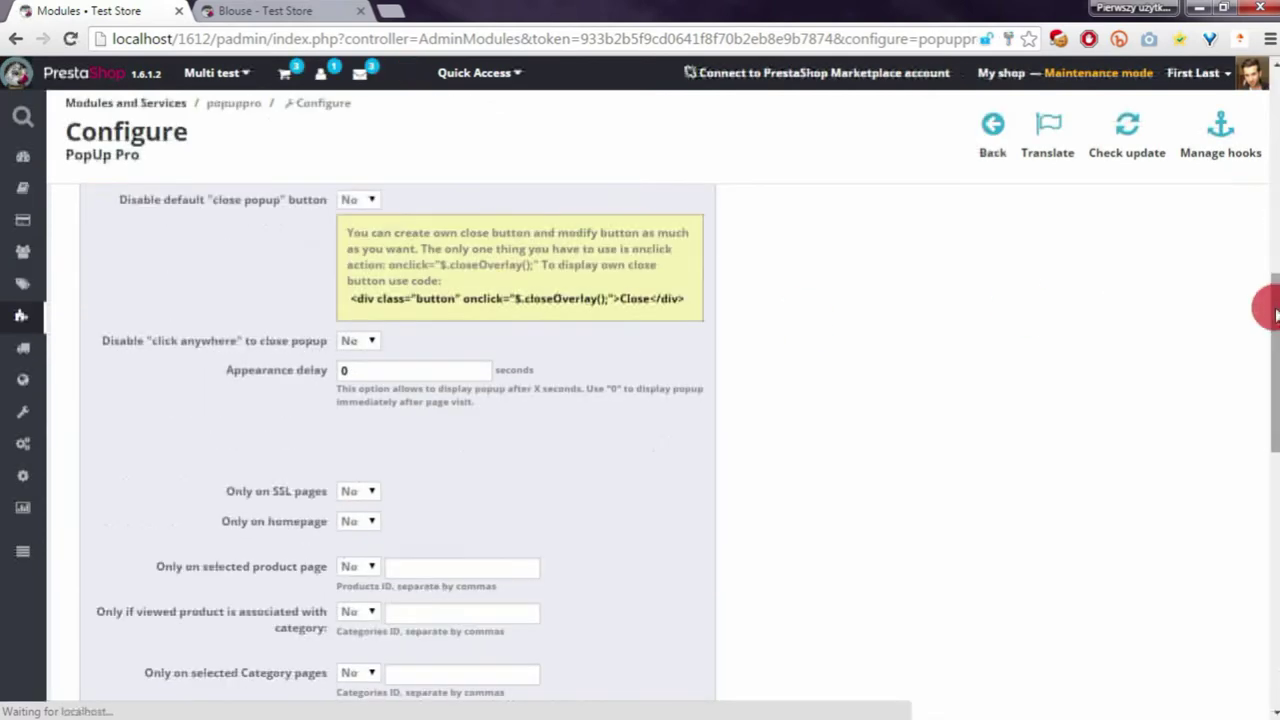
pyautogui.moveTo(1268, 310); pyautogui.dragTo(1043, 123)
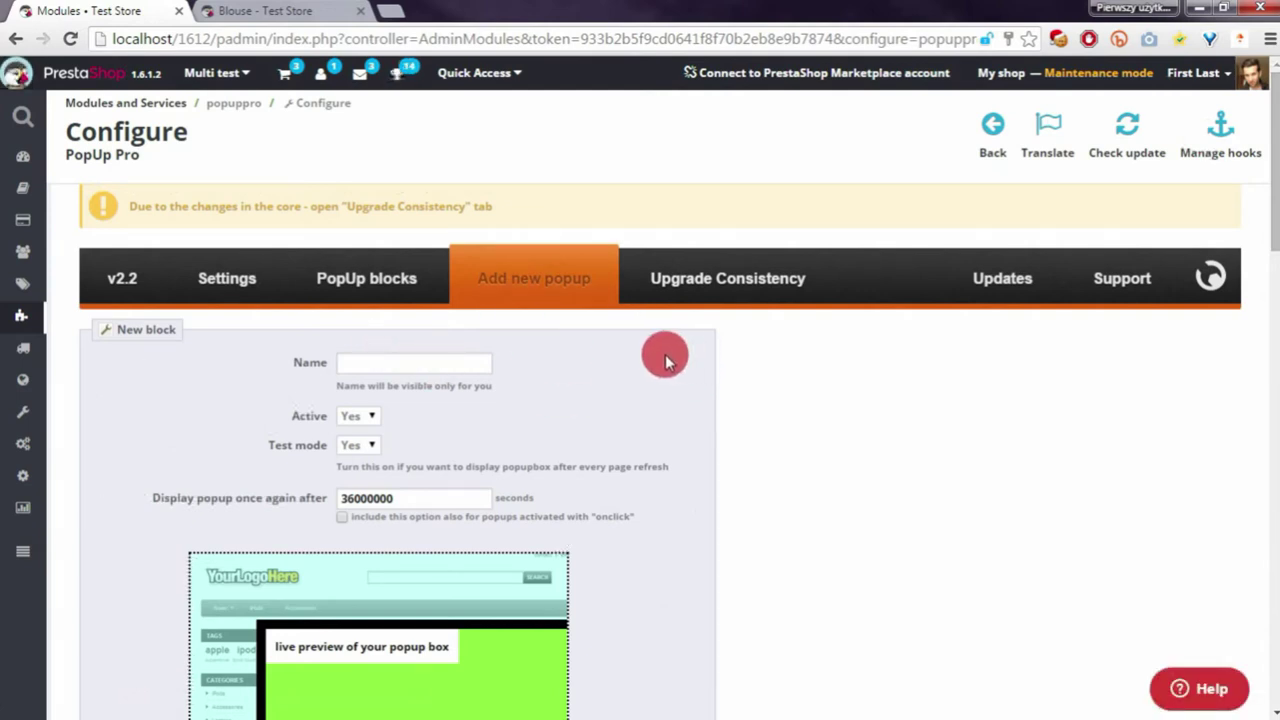
pyautogui.click(463, 355)
pyautogui.write('Sizes ')
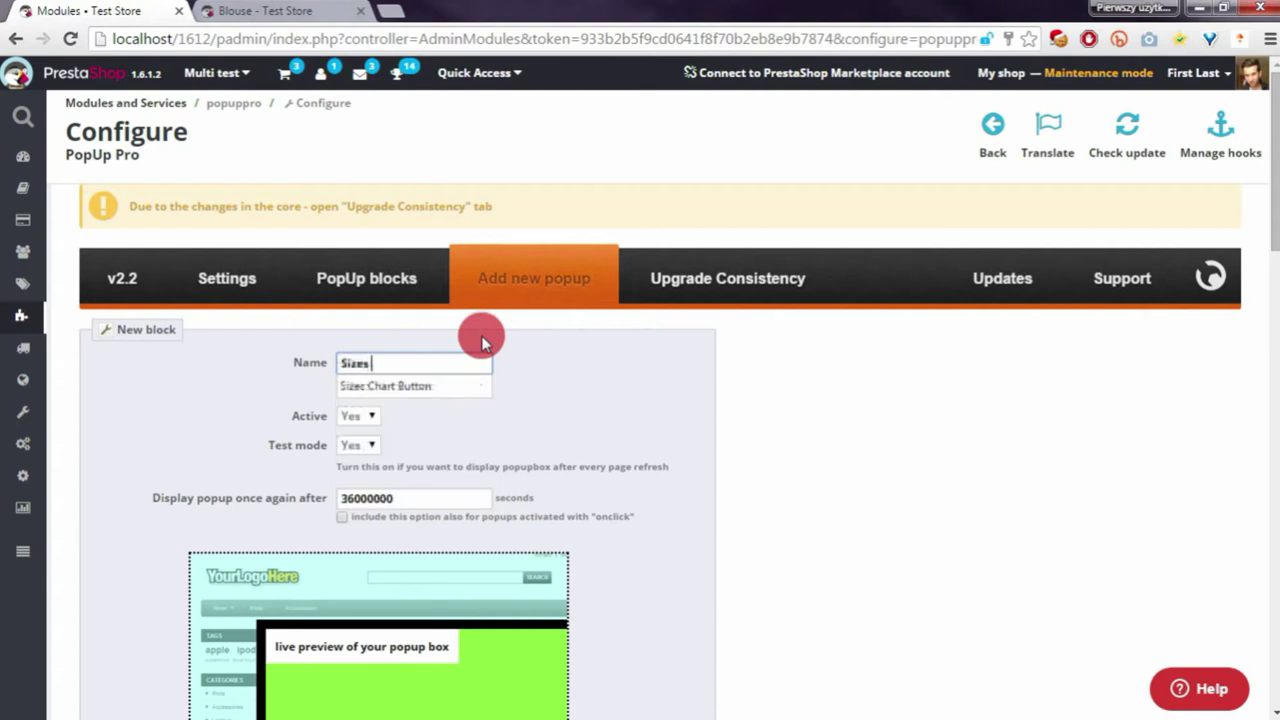
pyautogui.write('char But')
pyautogui.press('BackSpace')
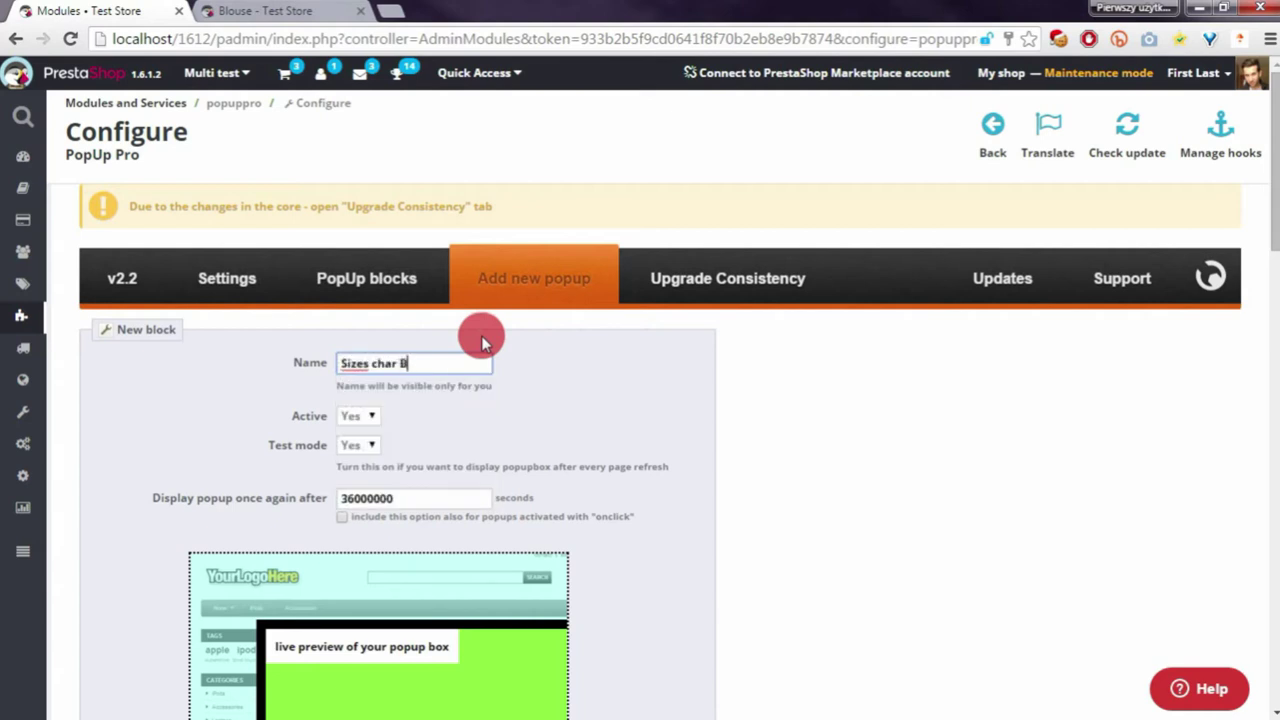
pyautogui.write('utton')
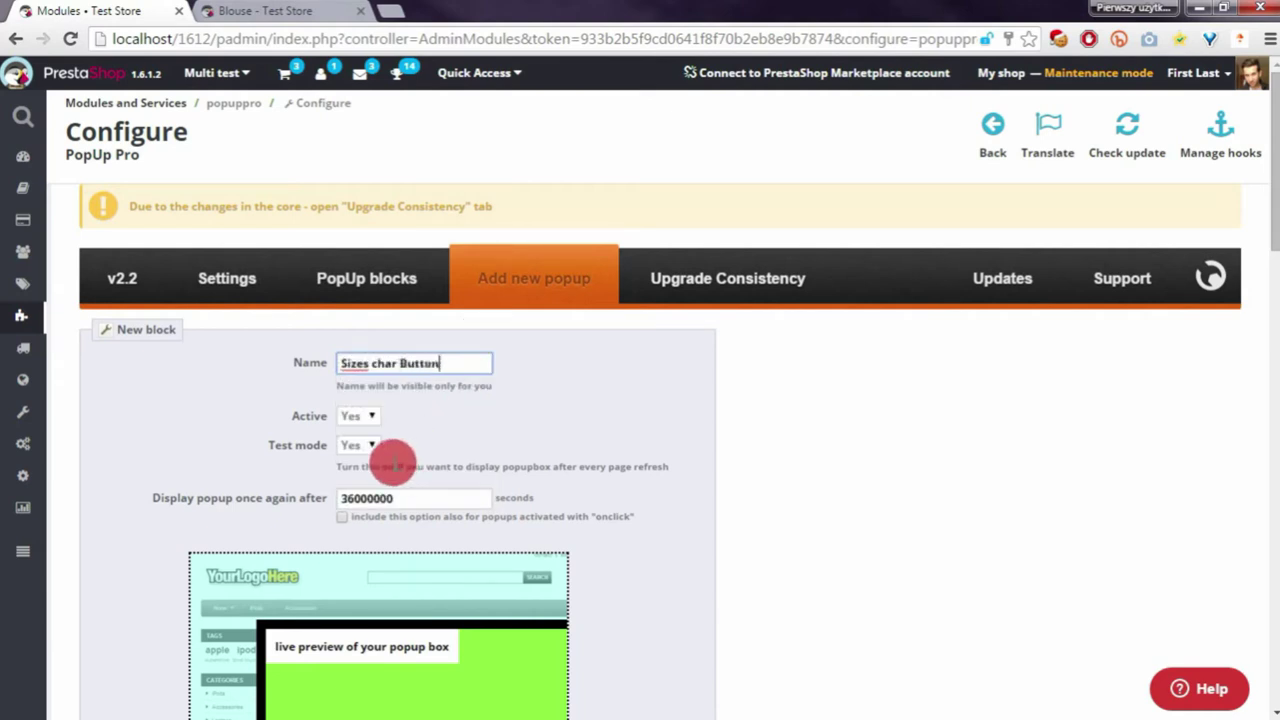
# Set the popup's Active and Test mode options both to No.
pyautogui.click(370, 415)
pyautogui.click(347, 453)
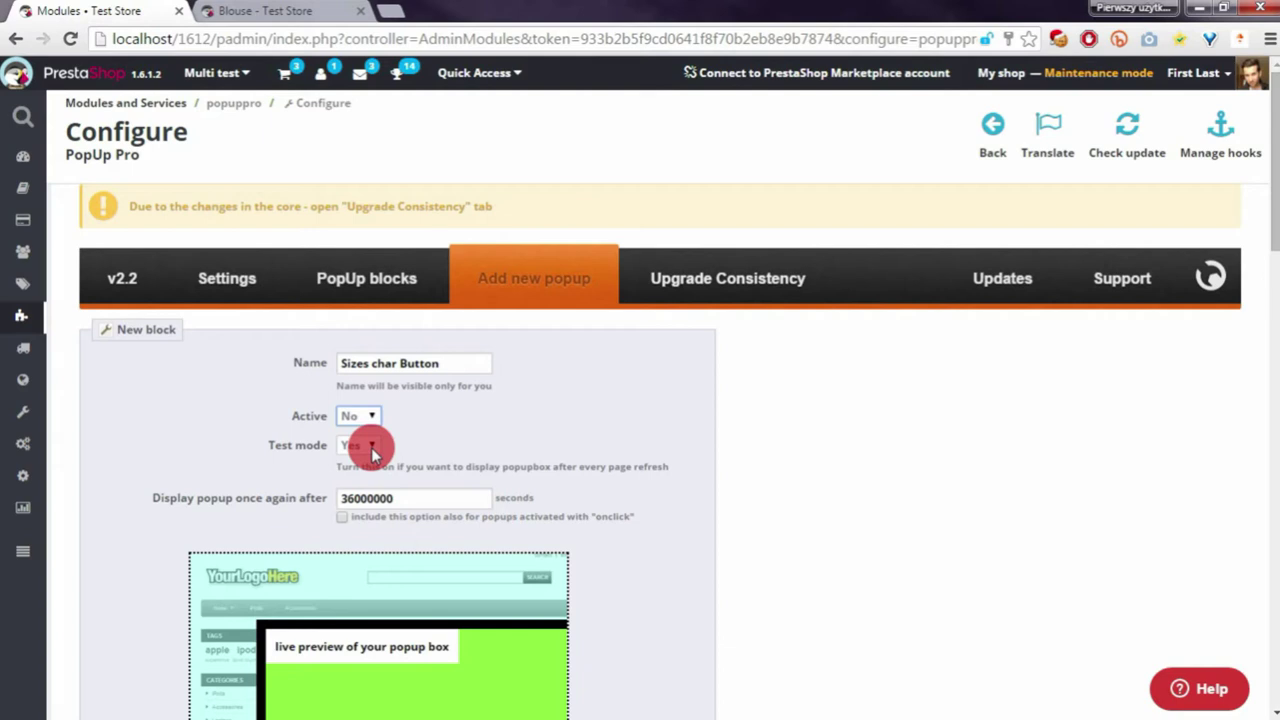
pyautogui.click(350, 446)
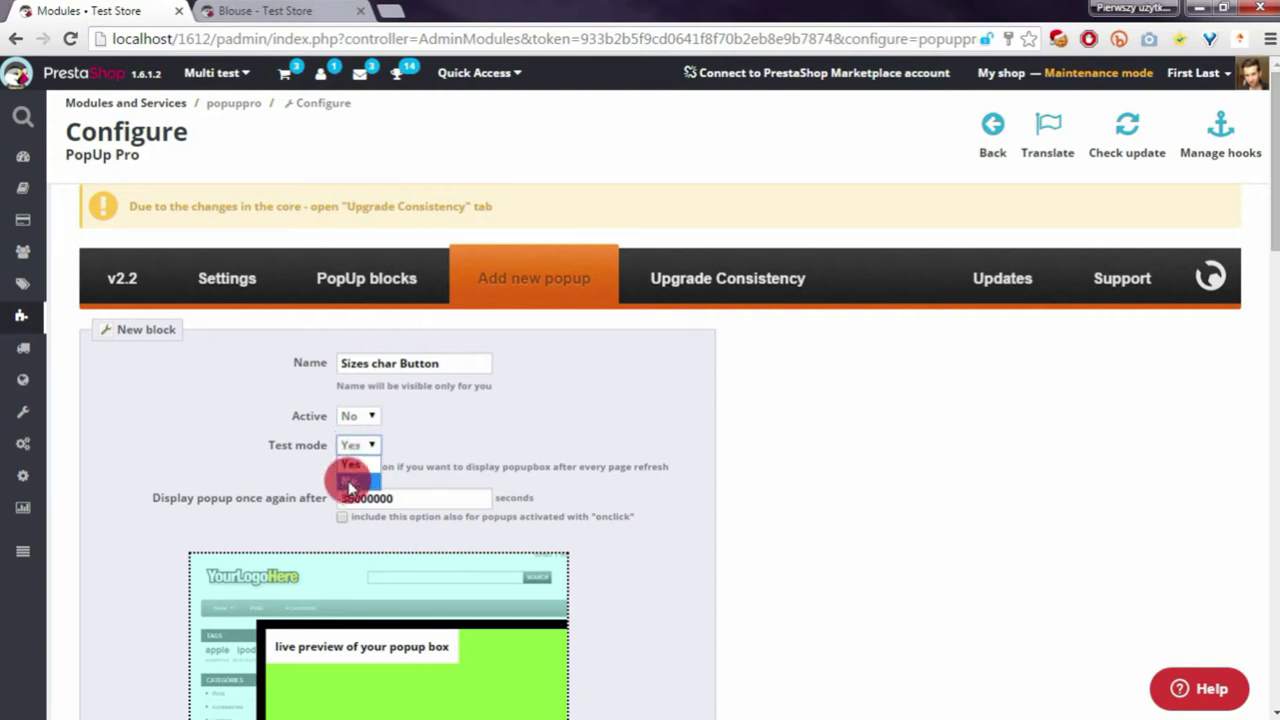
pyautogui.click(350, 484)
pyautogui.scroll(-4, 450, 440)
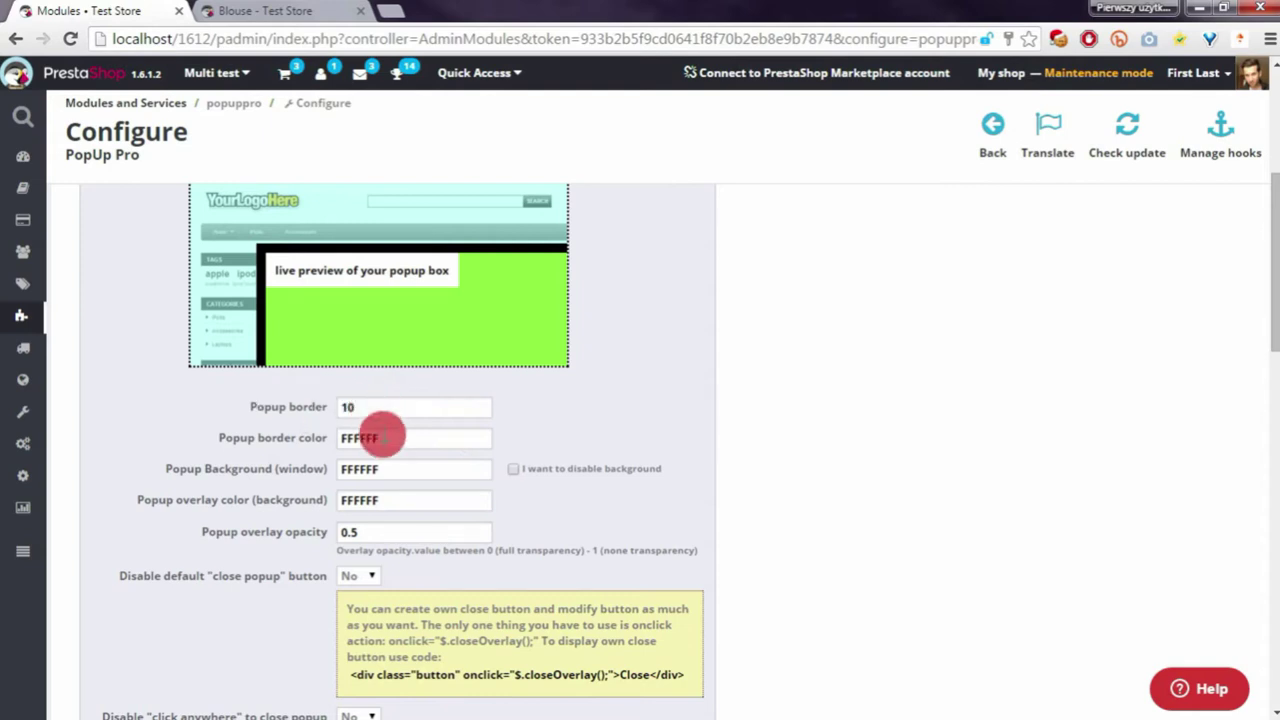
# Keep the border white and set the overlay colour to black 000000 at 0.8 opacity.
pyautogui.click(383, 437)
pyautogui.moveTo(536, 485); pyautogui.dragTo(543, 463)
pyautogui.click(509, 406)
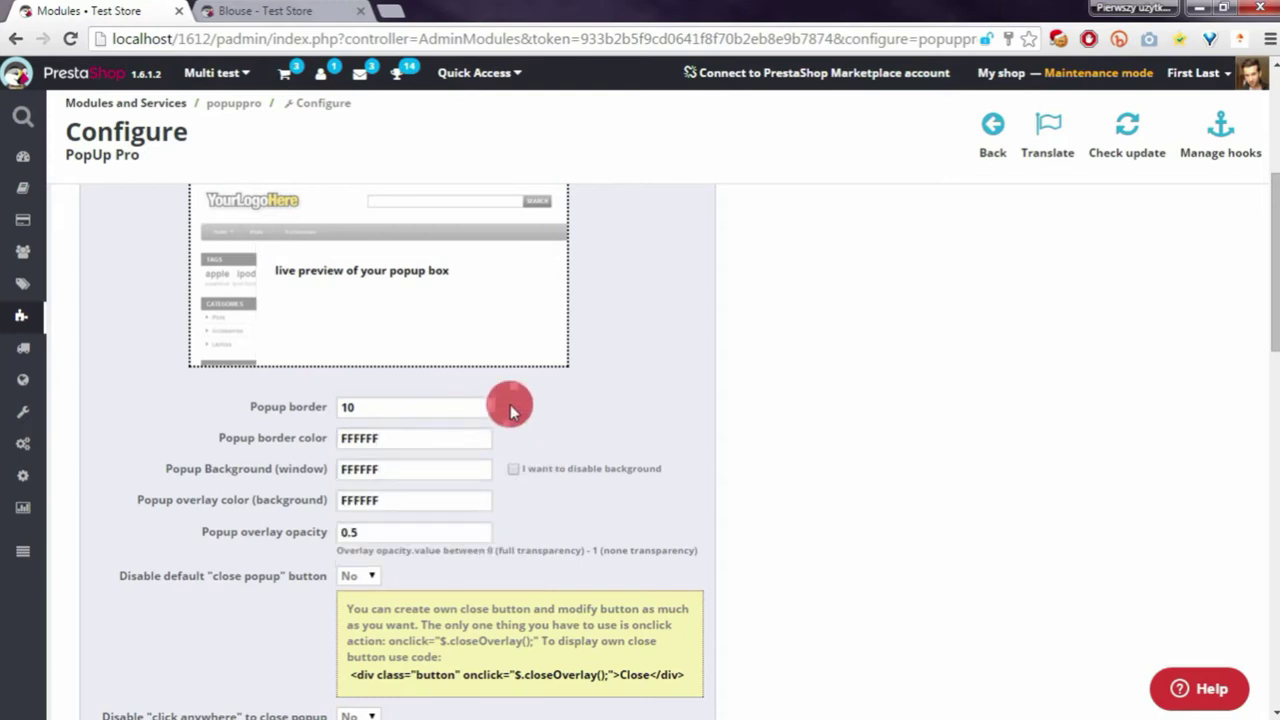
pyautogui.click(400, 492)
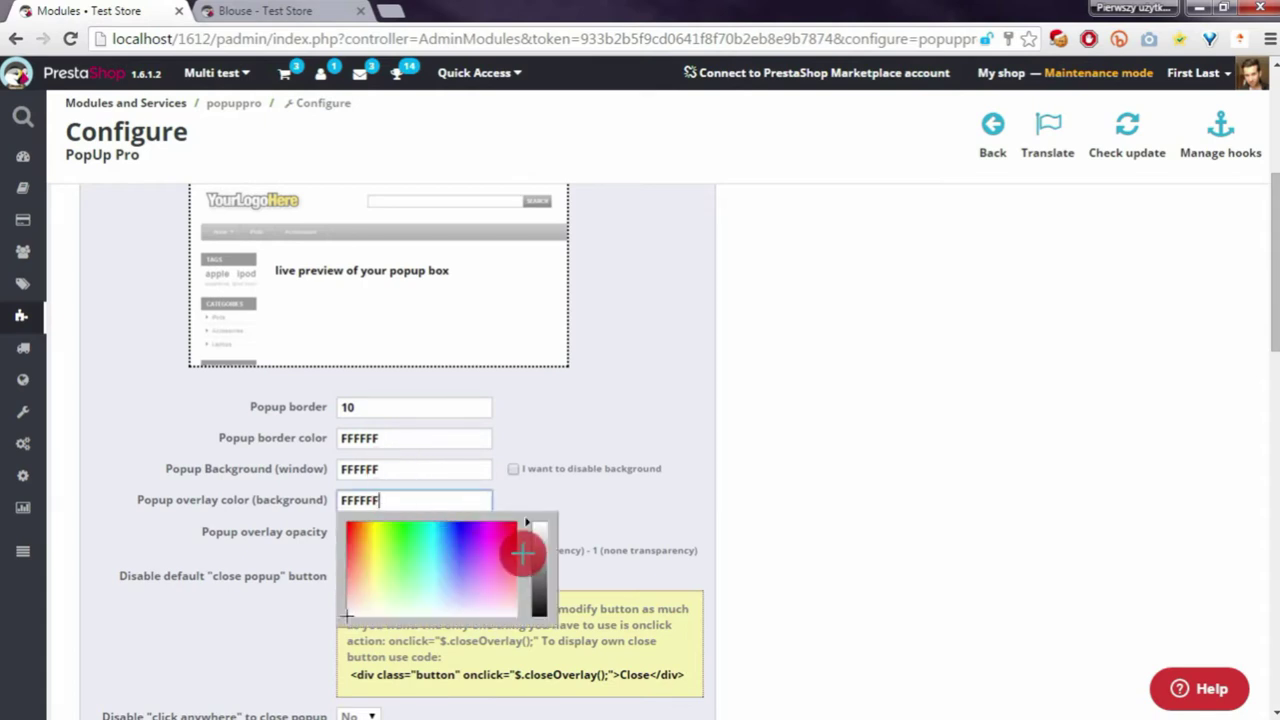
pyautogui.moveTo(538, 557); pyautogui.dragTo(540, 635)
pyautogui.click(637, 515)
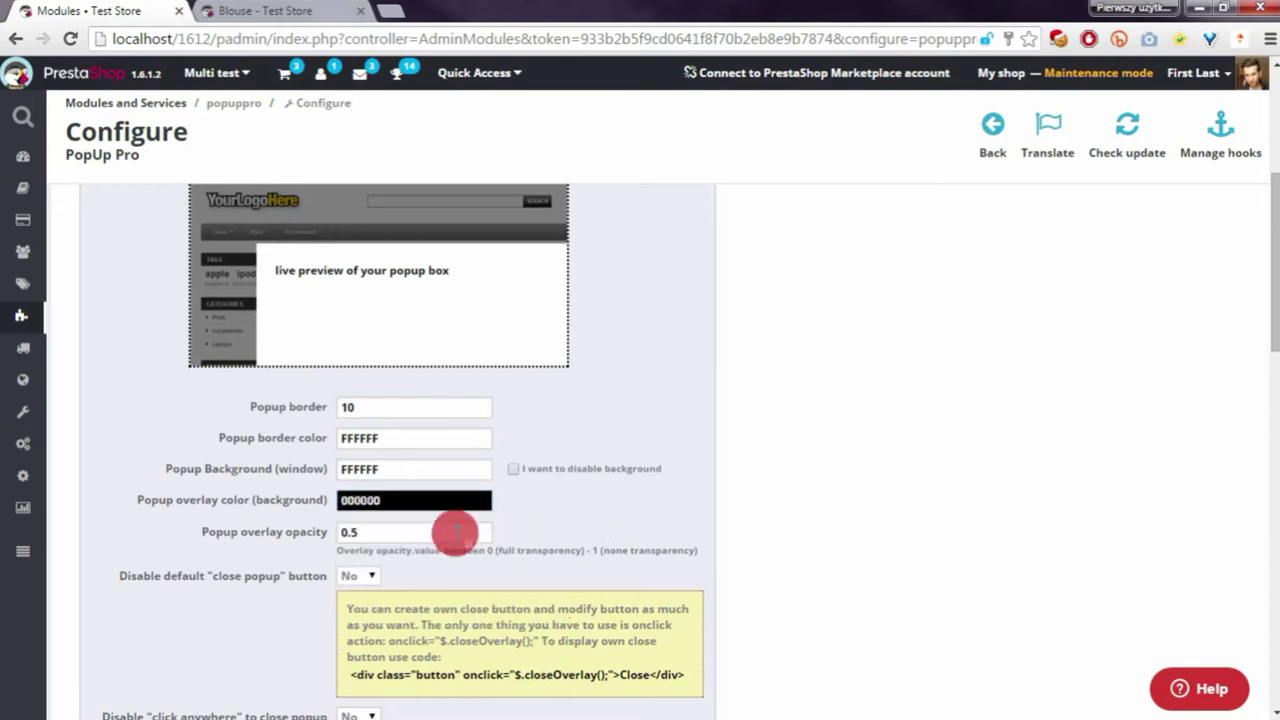
pyautogui.click(401, 538)
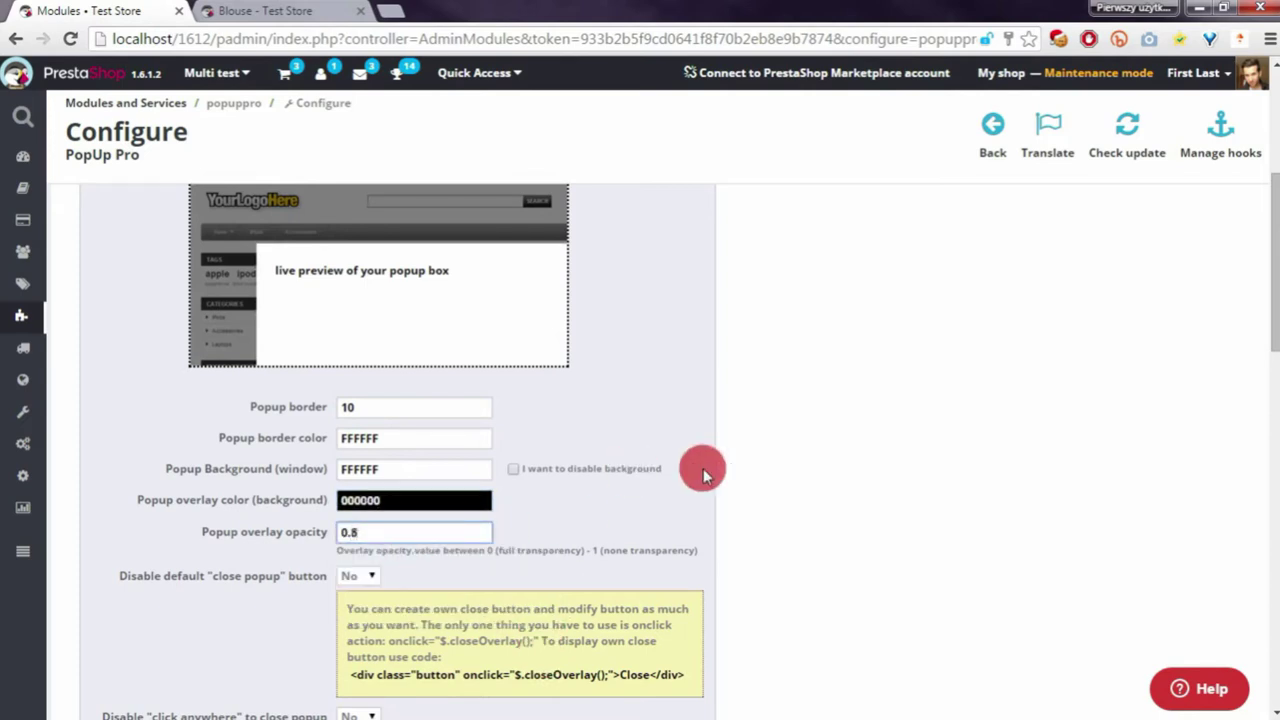
pyautogui.click(700, 386)
pyautogui.scroll(-2, 786, 449)
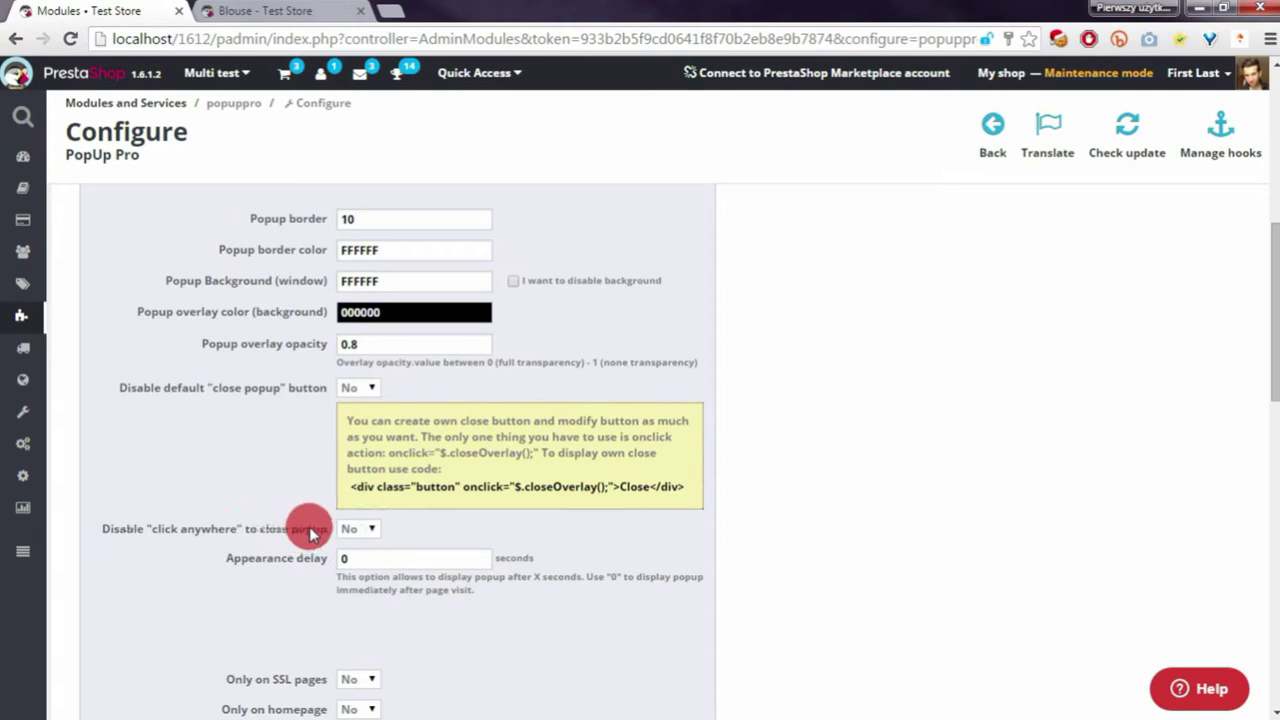
# Set Disable "click anywhere" to close popup to Yes.
pyautogui.click(357, 529)
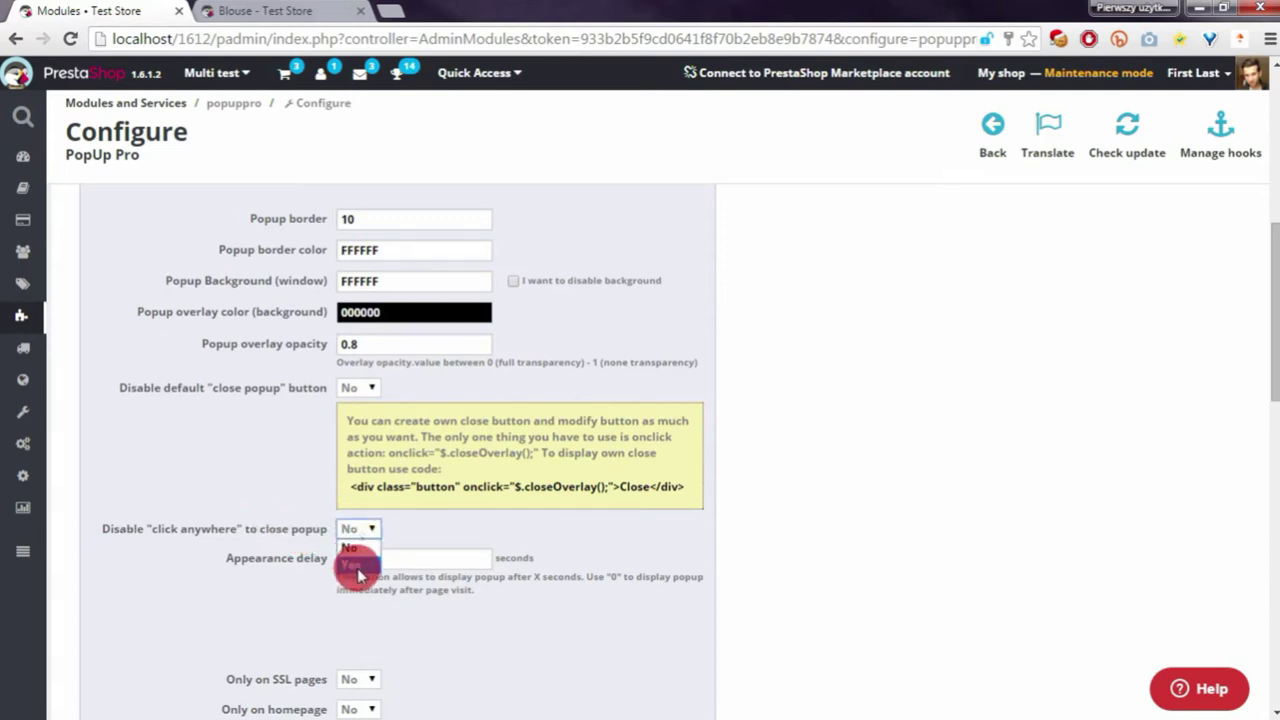
pyautogui.click(358, 568)
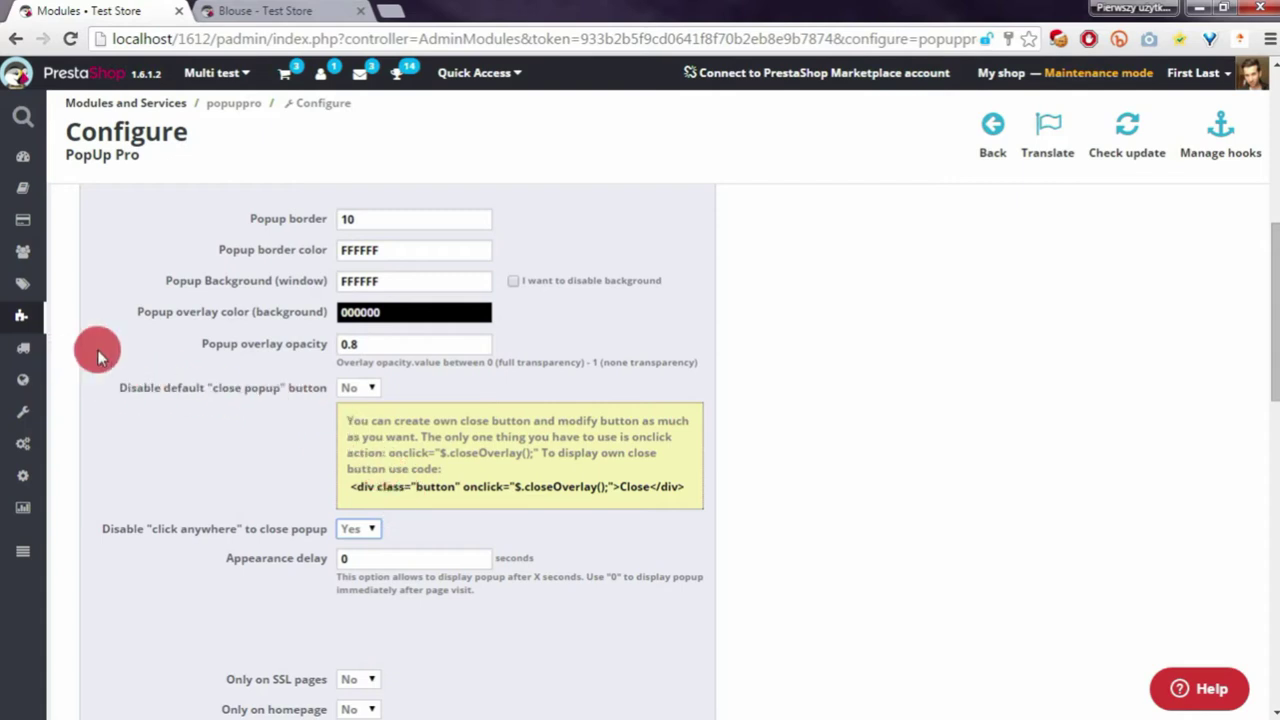
pyautogui.scroll(-5, 140, 335)
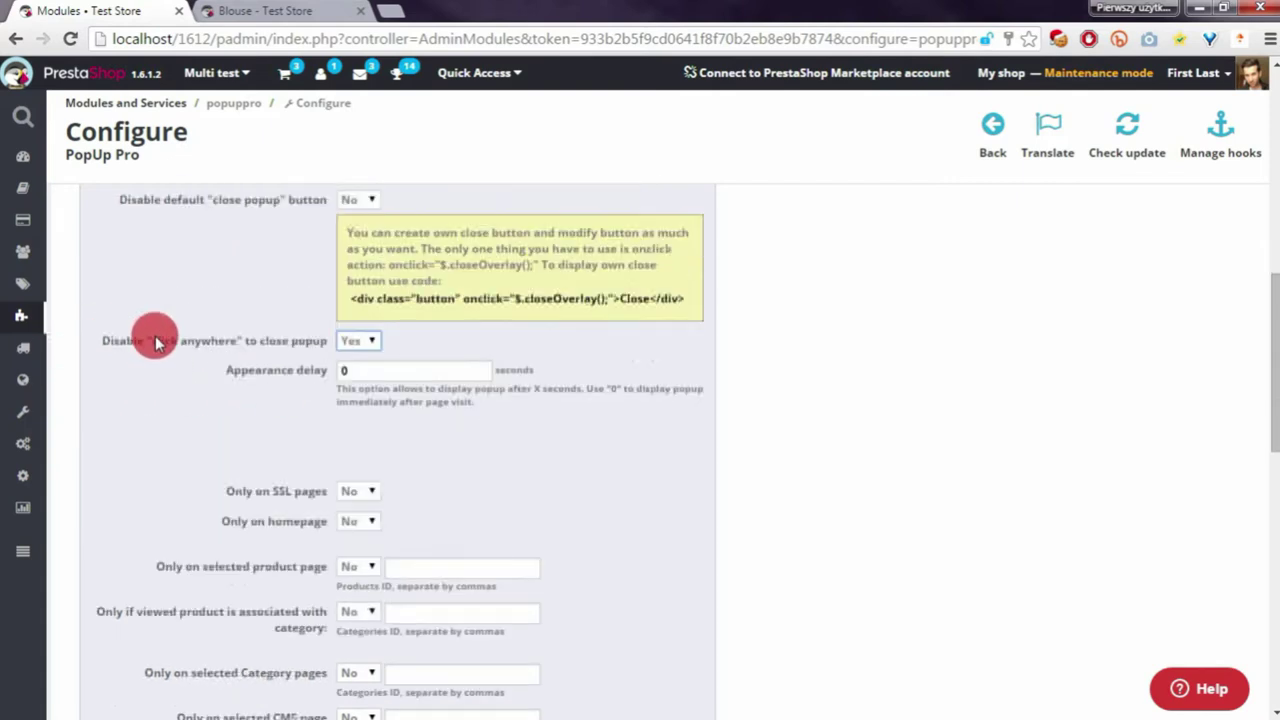
pyautogui.scroll(4, 155, 355)
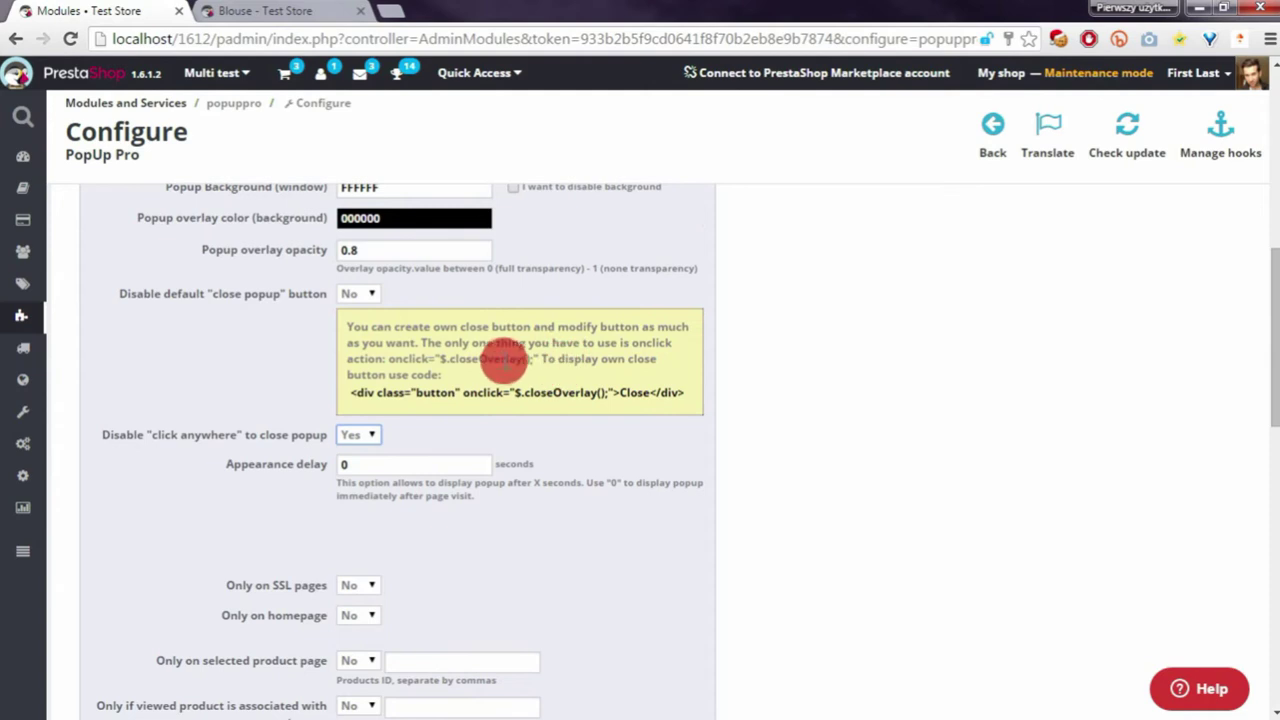
pyautogui.scroll(-10, 493, 357)
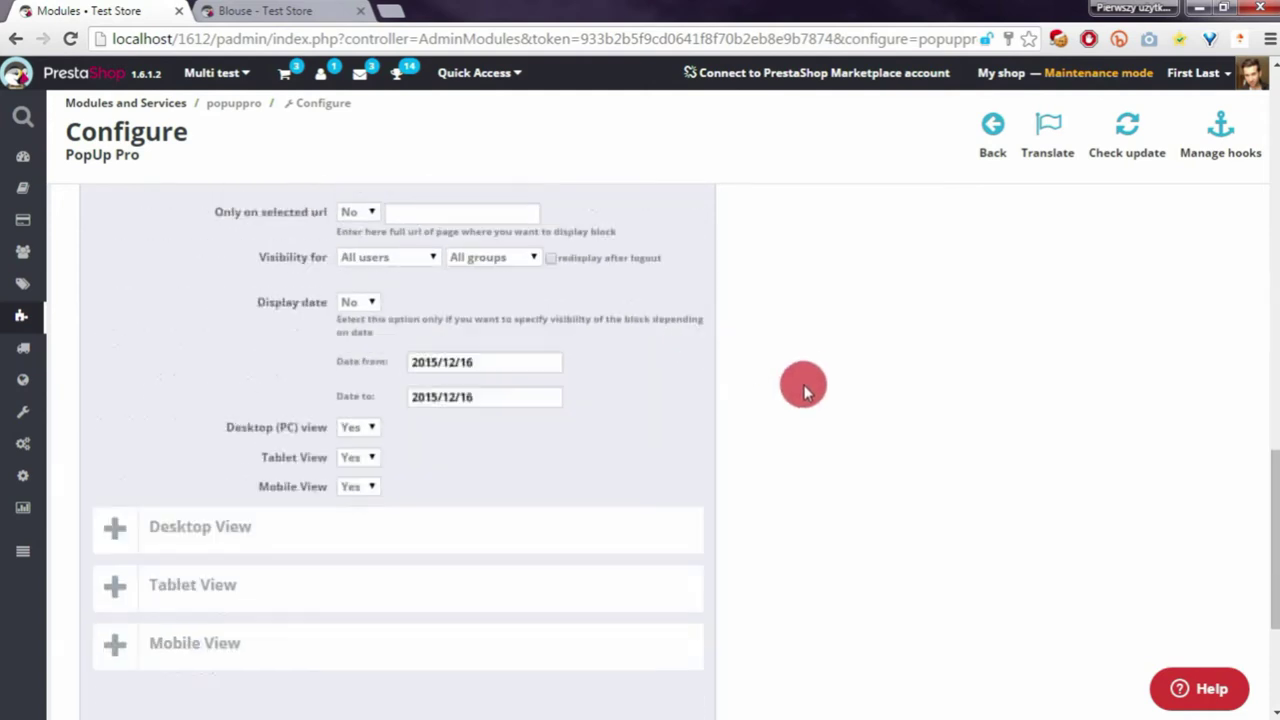
# Insert a 4x3 table into the Desktop View content and widen it.
pyautogui.click(213, 342)
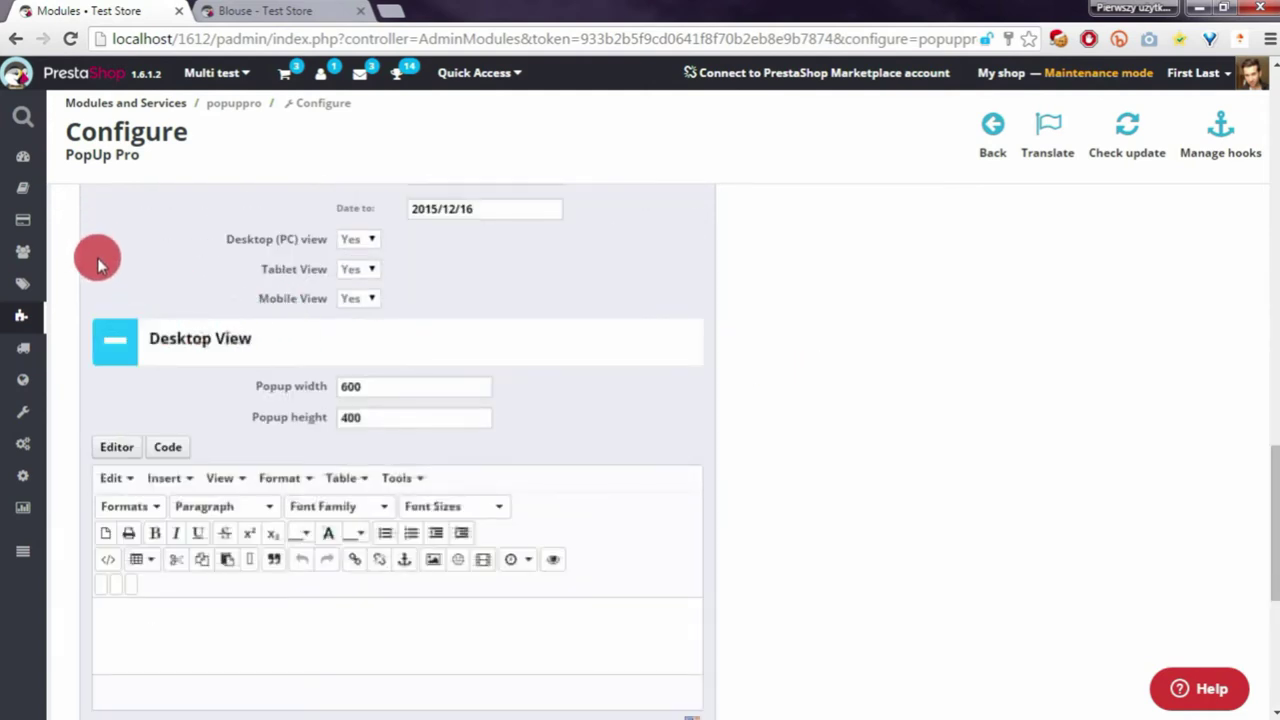
pyautogui.scroll(-2, 171, 283)
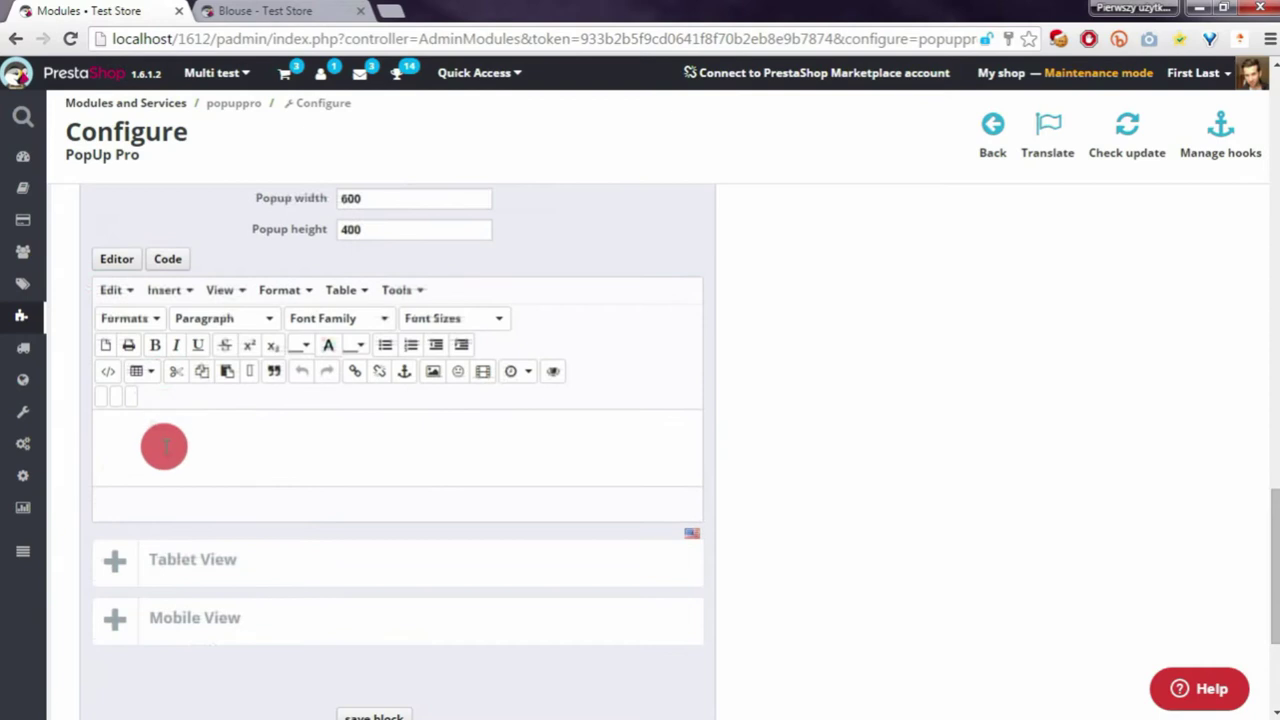
pyautogui.click(151, 373)
pyautogui.moveTo(171, 404)
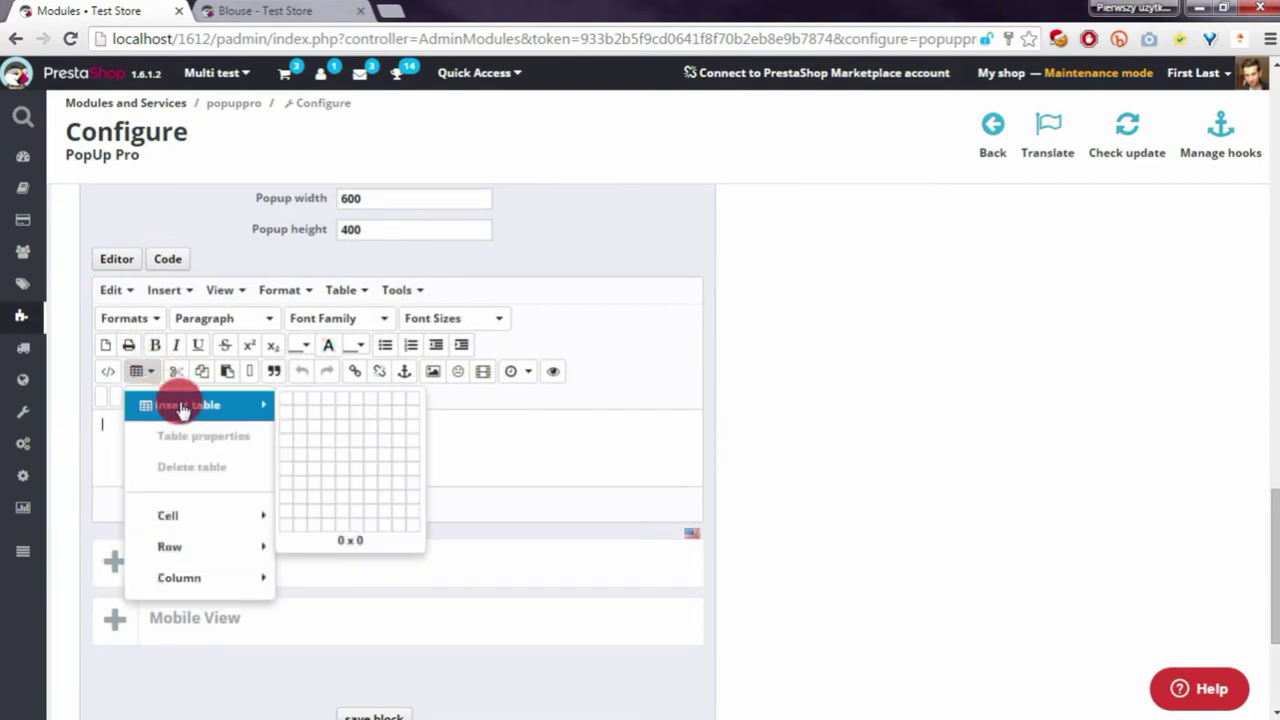
pyautogui.click(332, 428)
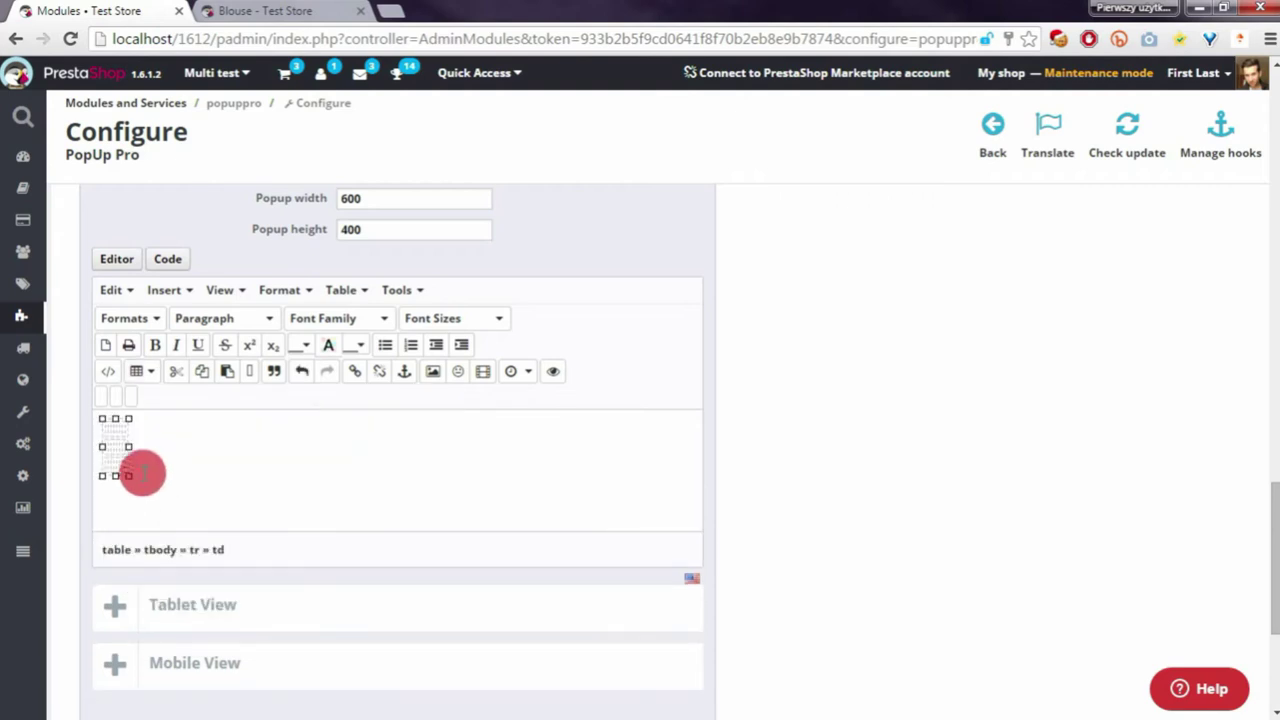
pyautogui.moveTo(122, 476); pyautogui.dragTo(501, 490)
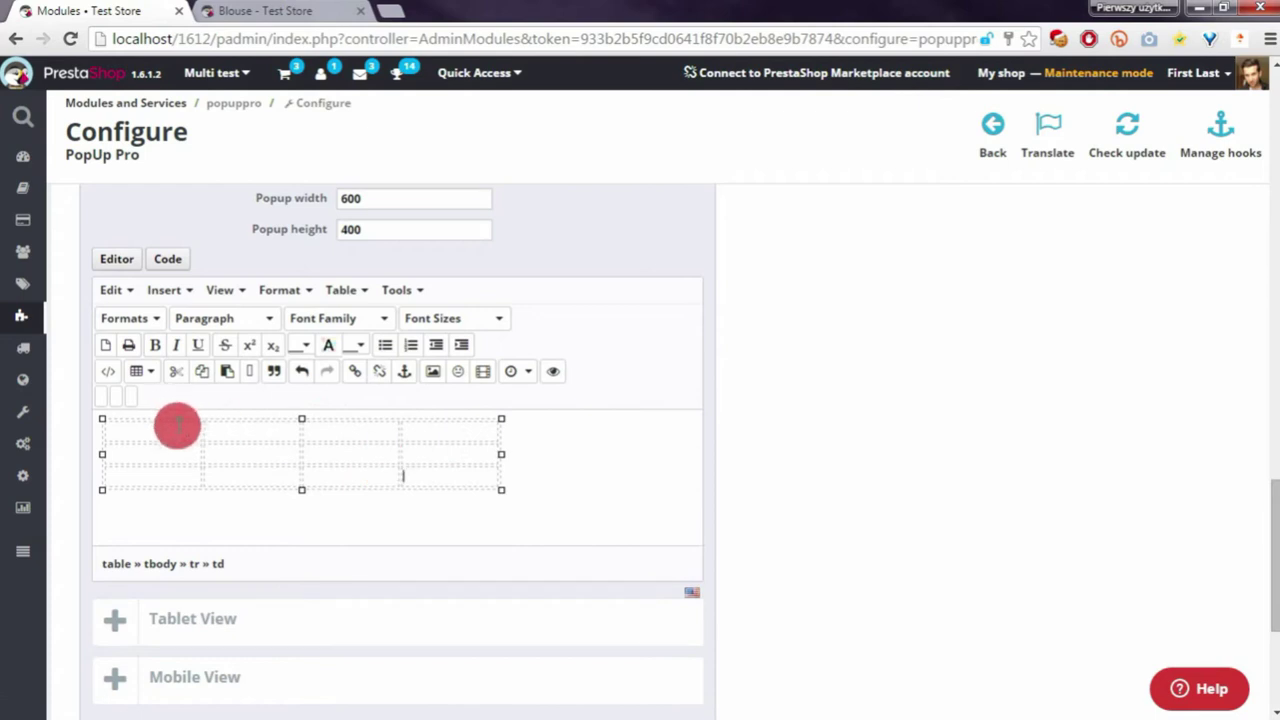
# Fill the table's header row with sizes S, M, XL, XXL.
pyautogui.click(125, 425)
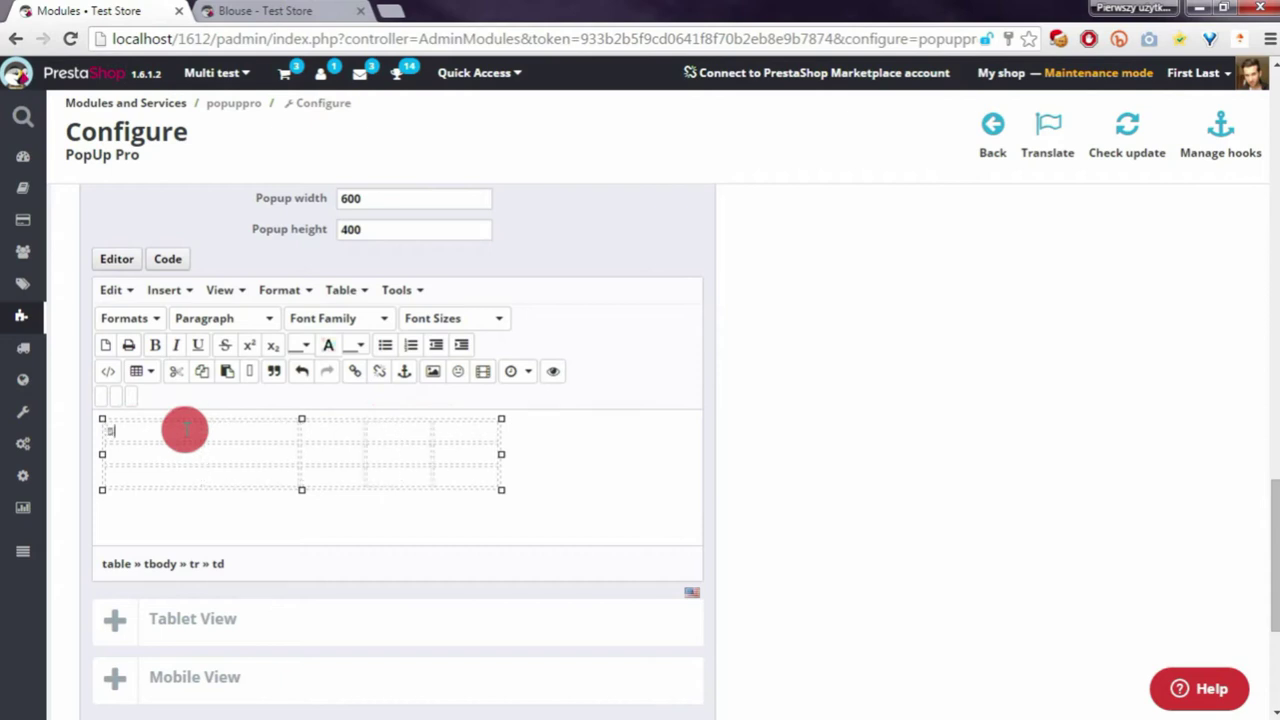
pyautogui.click(361, 427)
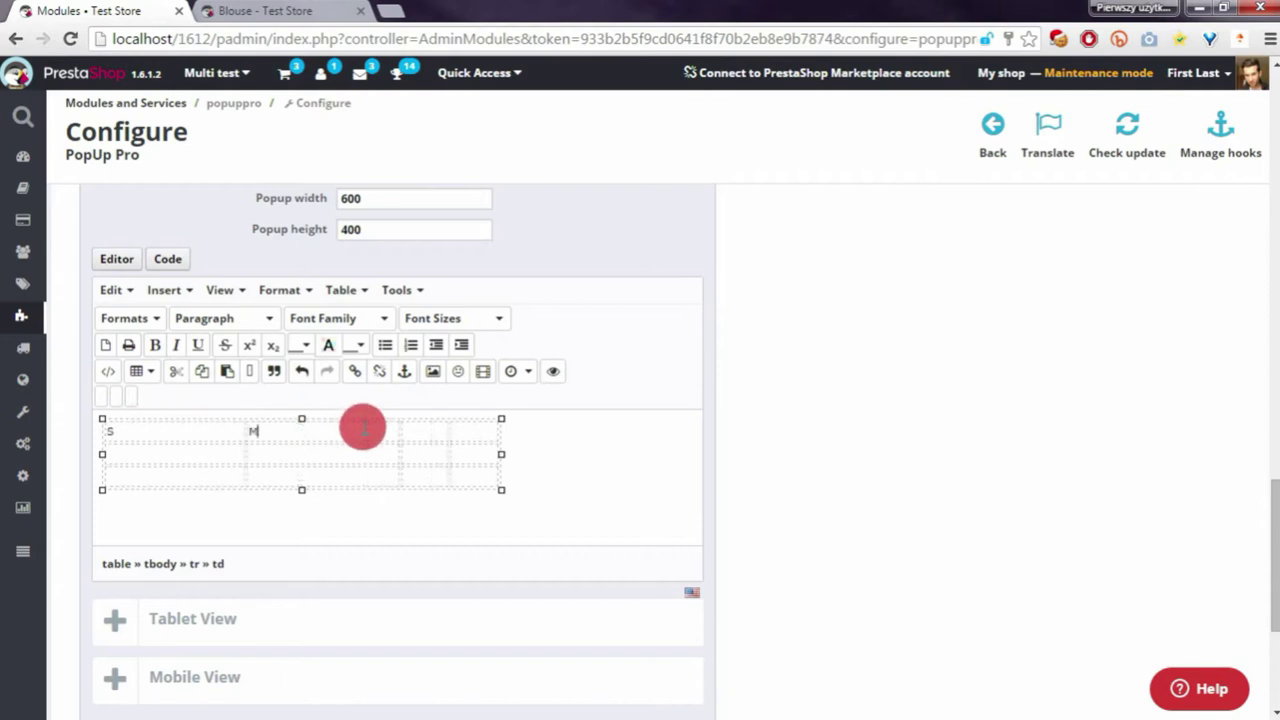
pyautogui.write('M')
pyautogui.click(437, 420)
pyautogui.write('XL')
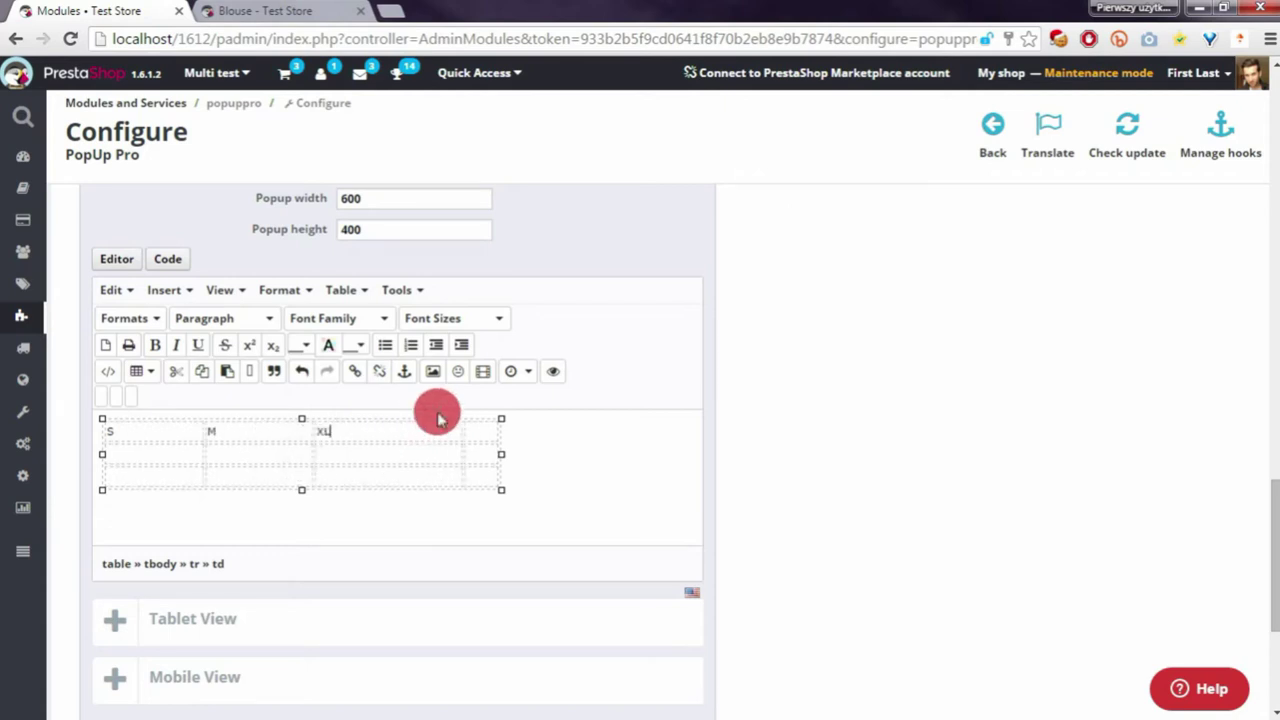
pyautogui.click(489, 424)
pyautogui.write('XXL ')
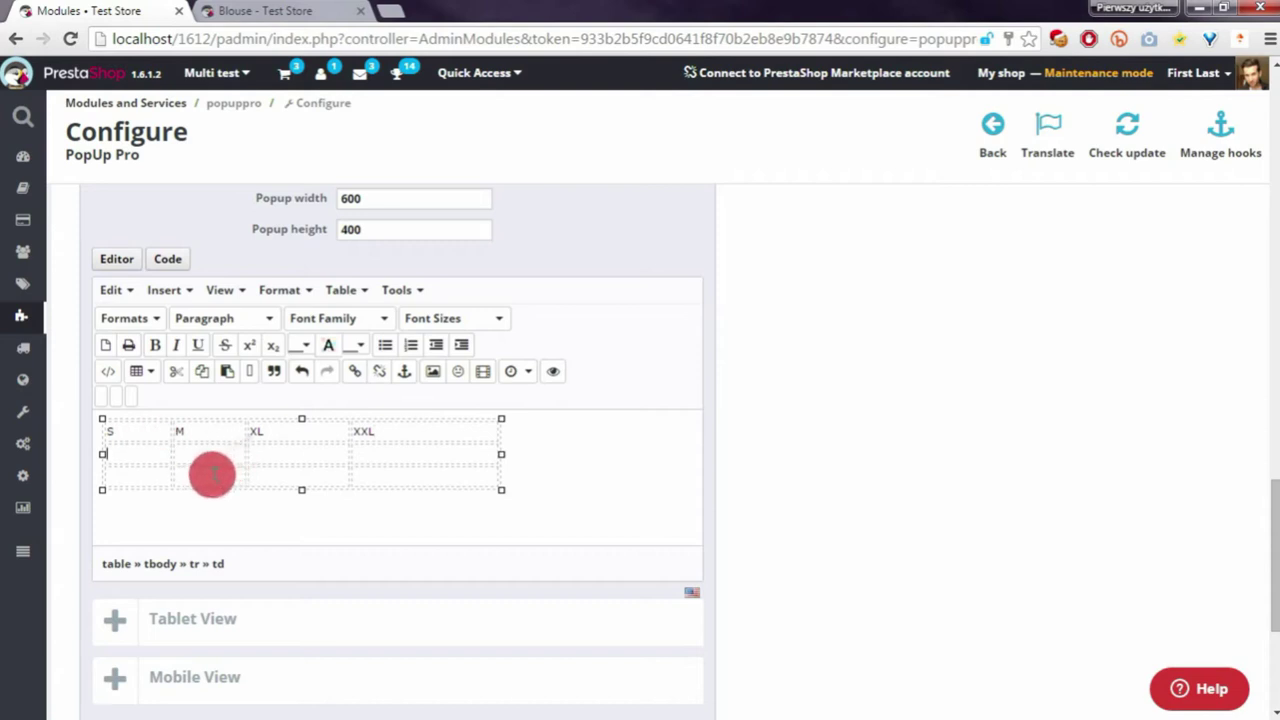
pyautogui.write('1')
# Enter the data rows 1, 2, 3, 4 and 2, 3, 4, 5 beneath the header.
pyautogui.click(223, 457)
pyautogui.write('2')
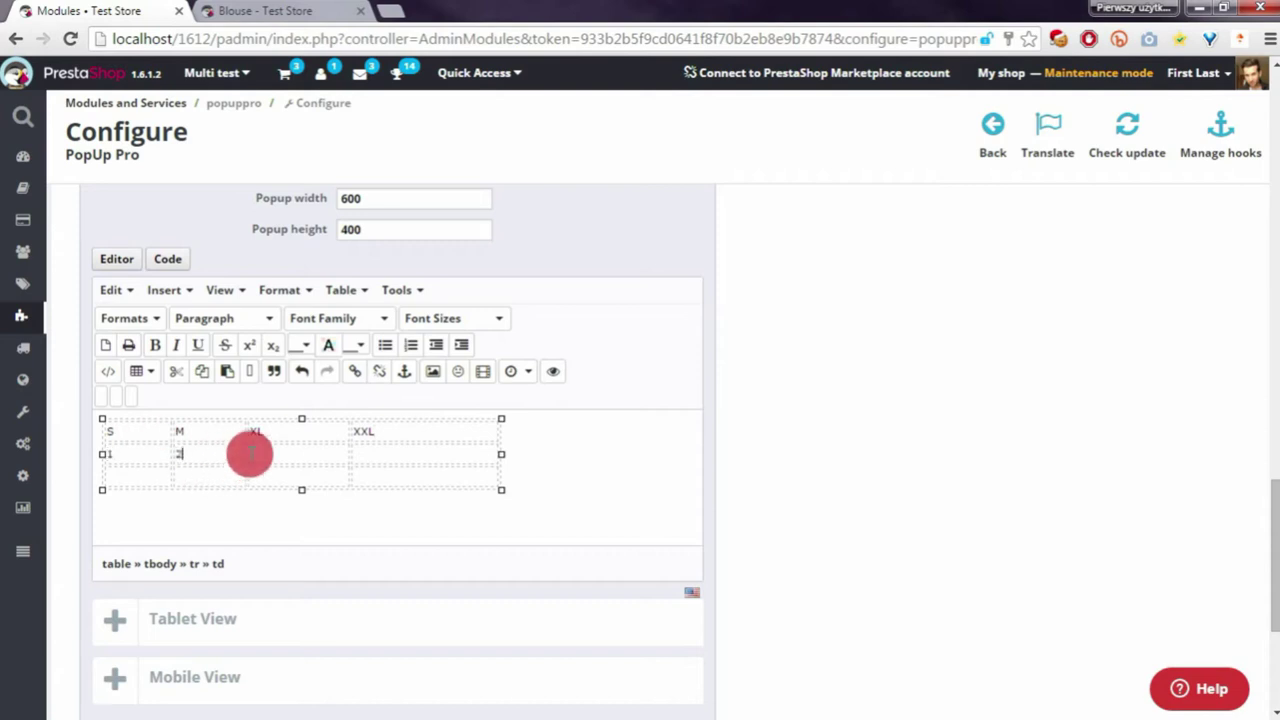
pyautogui.click(255, 452)
pyautogui.write('3')
pyautogui.click(356, 450)
pyautogui.write('4')
pyautogui.press('Tab')
pyautogui.write('2')
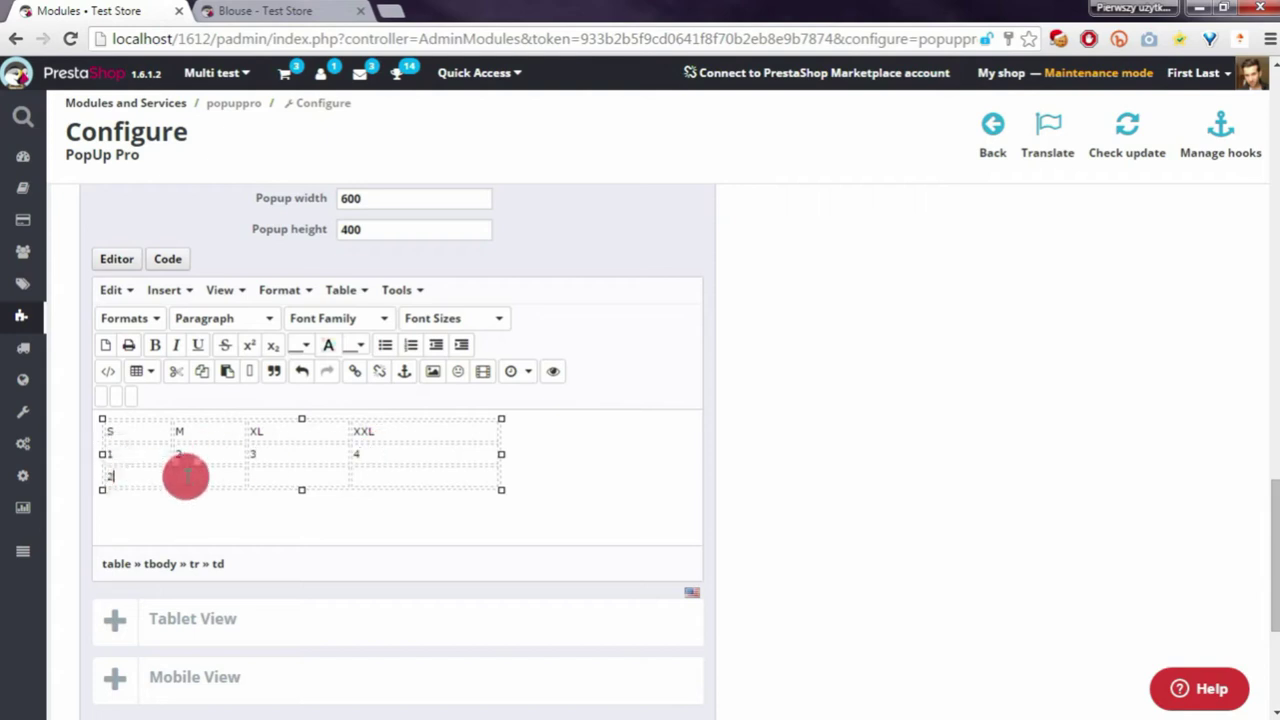
pyautogui.press('Tab')
pyautogui.write('3')
pyautogui.press('Tab')
pyautogui.write('4')
pyautogui.hotkey('ctrl', 'a')
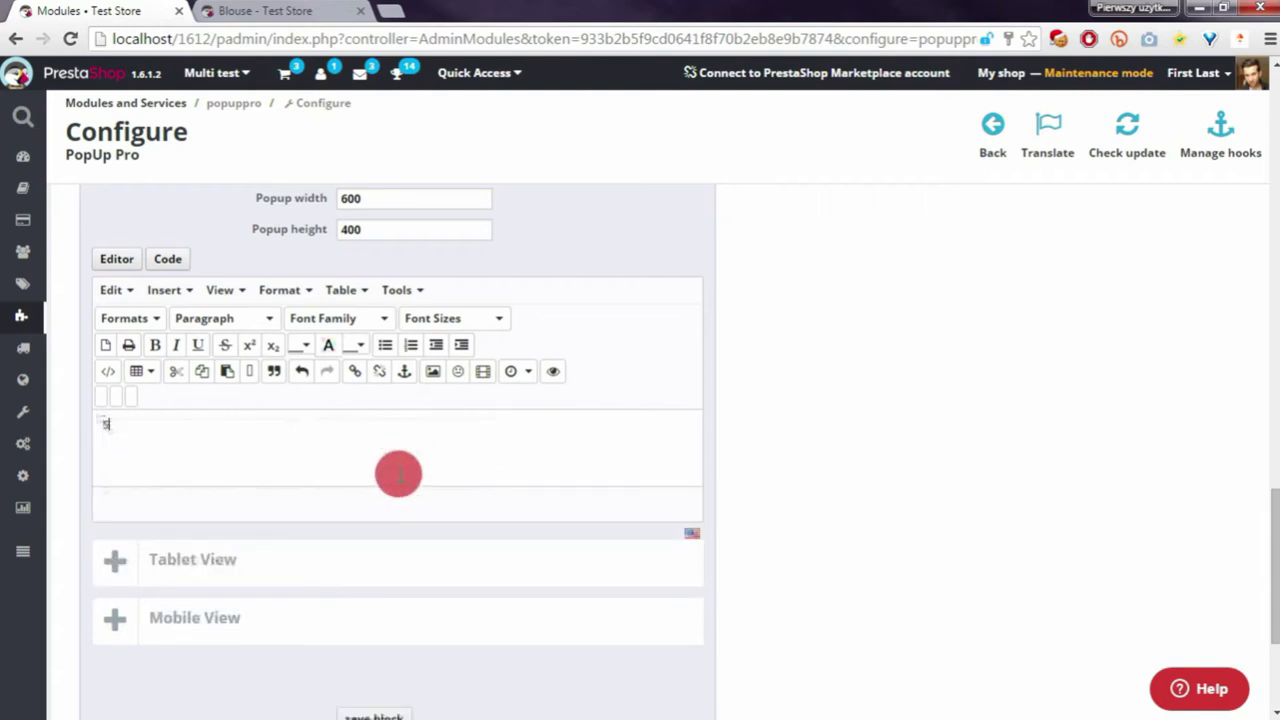
pyautogui.click(394, 476)
pyautogui.write('5')
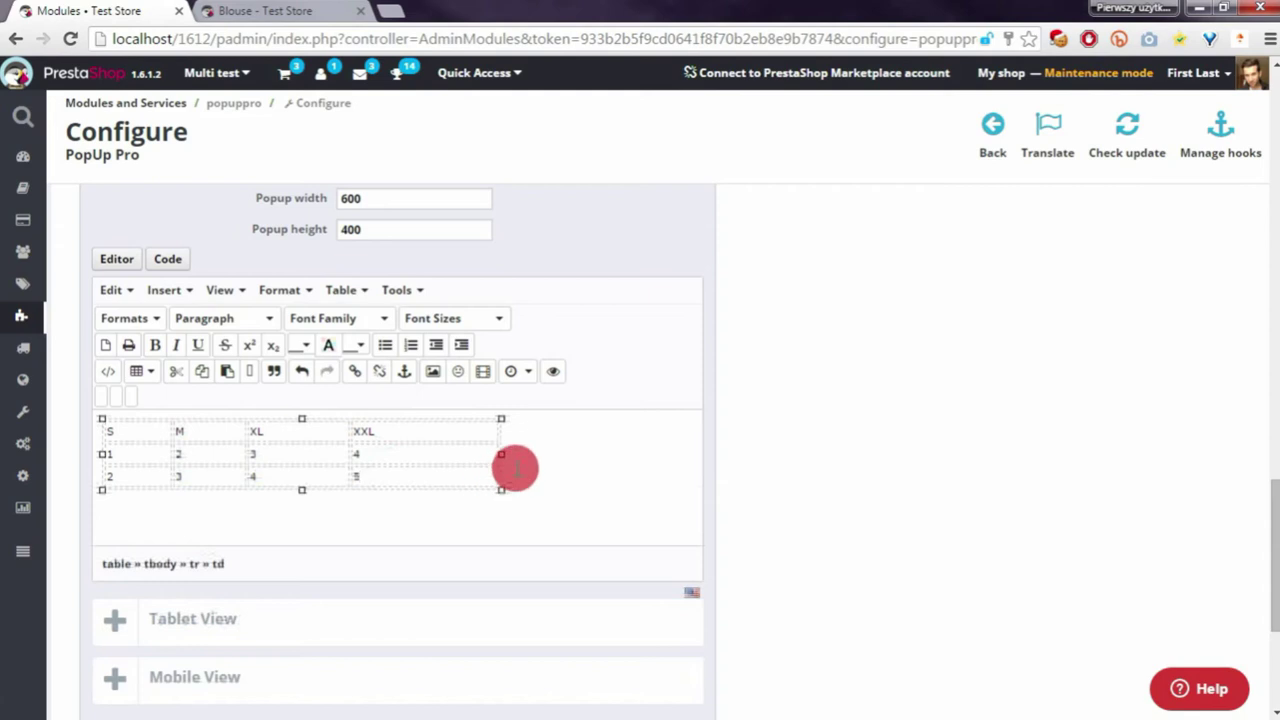
pyautogui.click(517, 465)
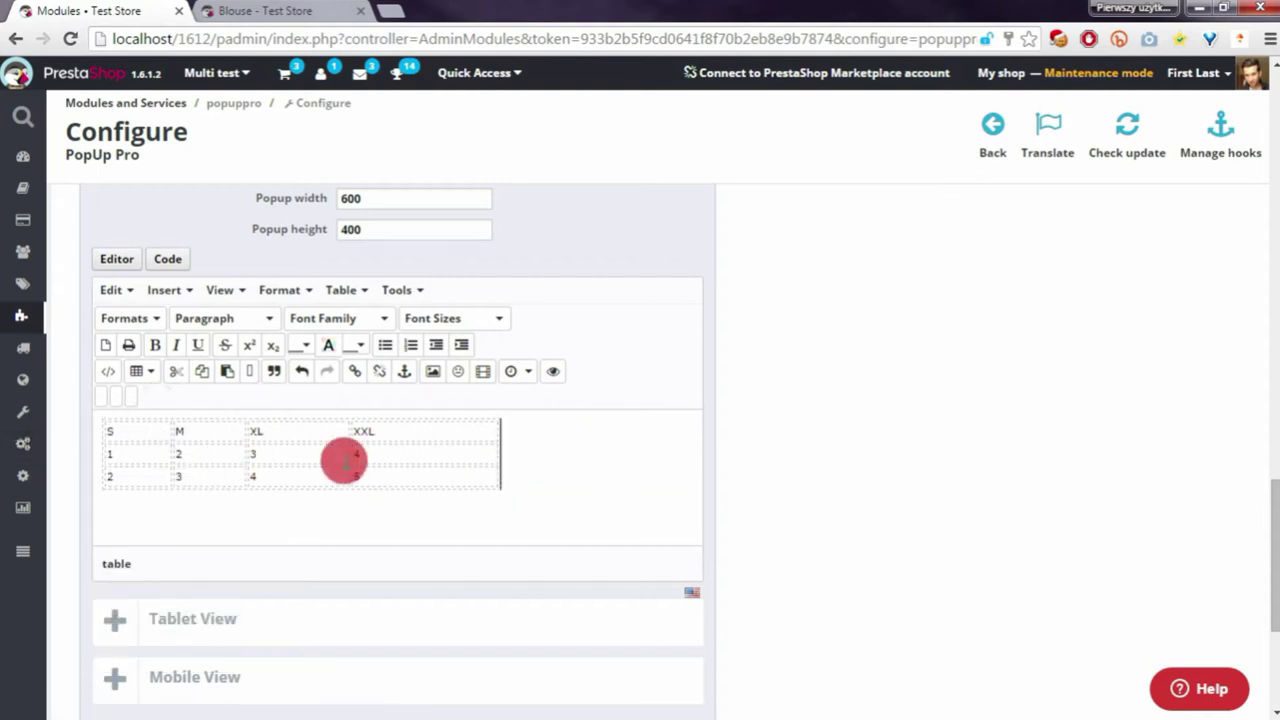
# Set the table width to 100% in the source code.
pyautogui.click(108, 371)
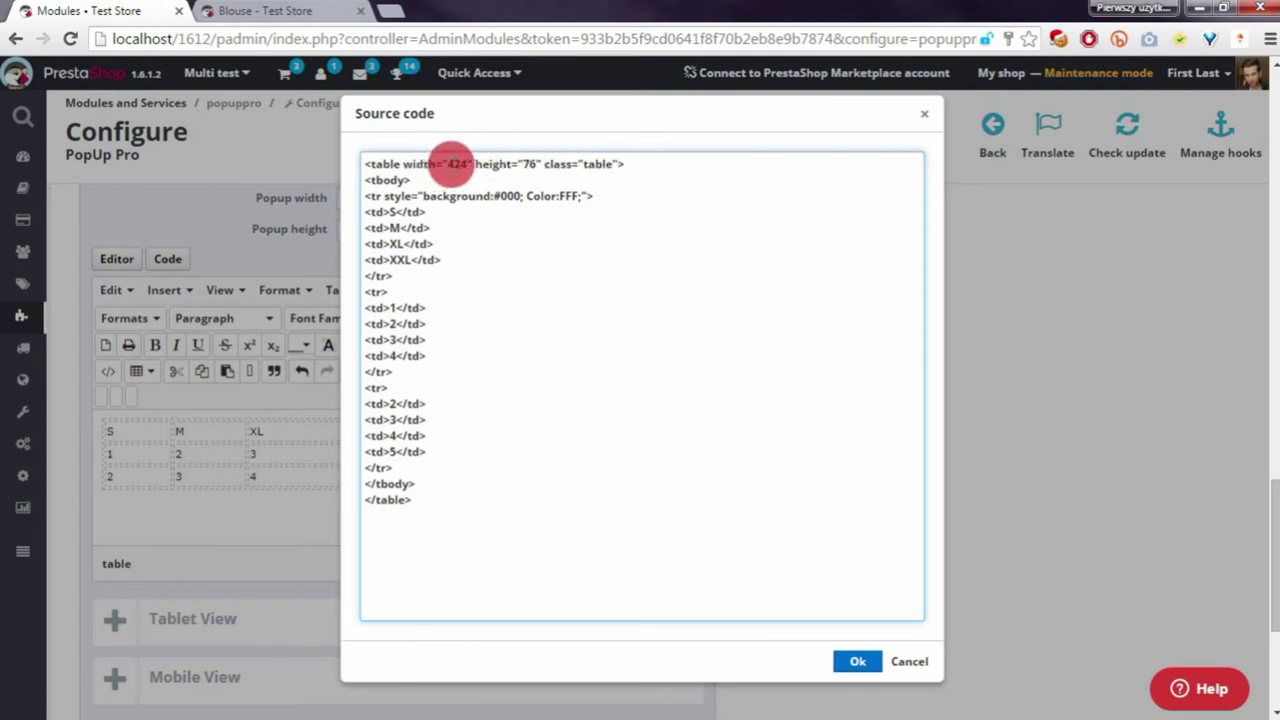
pyautogui.press('BackSpace')
pyautogui.write('100%')
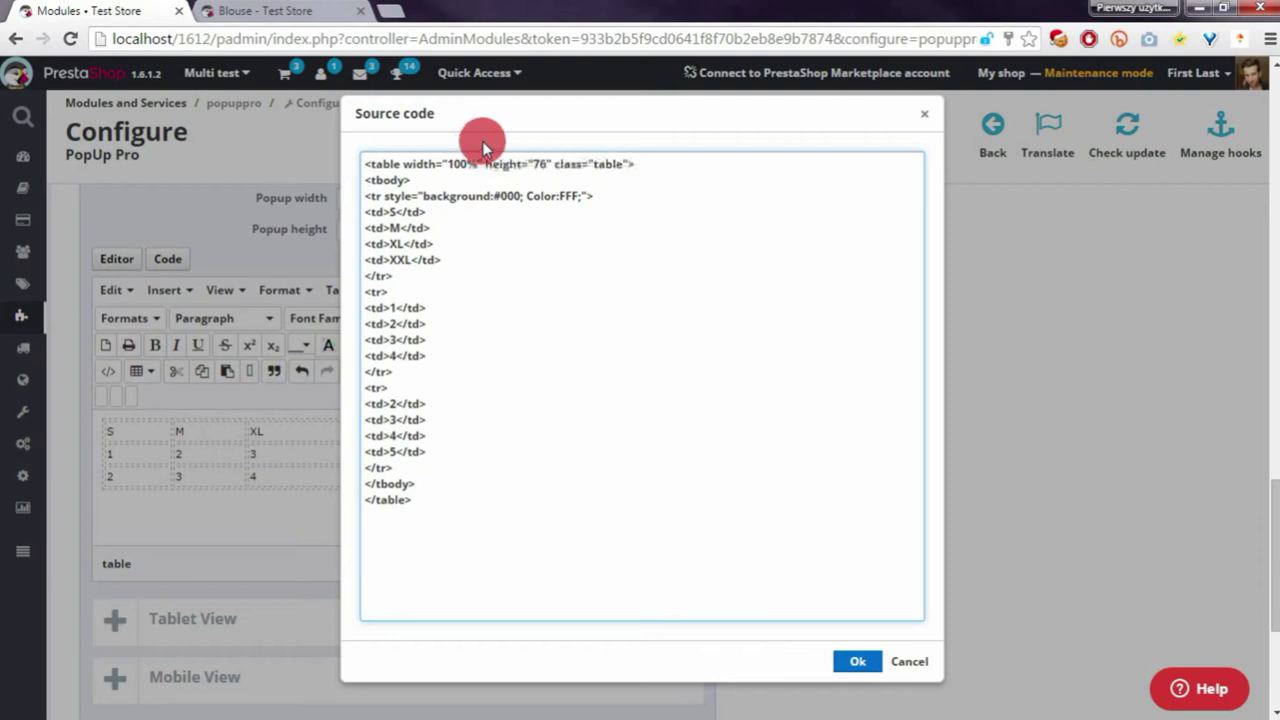
pyautogui.click(853, 662)
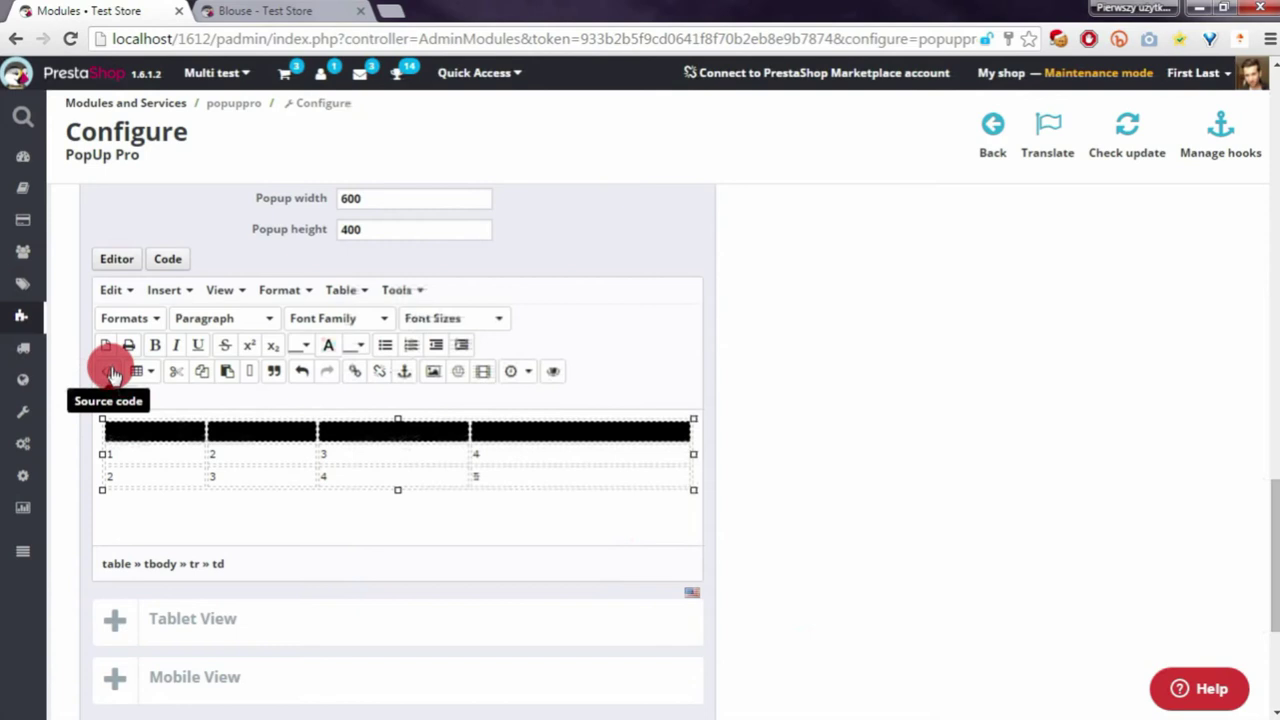
# Style the header row with background #000 and text color #fff.
pyautogui.click(108, 372)
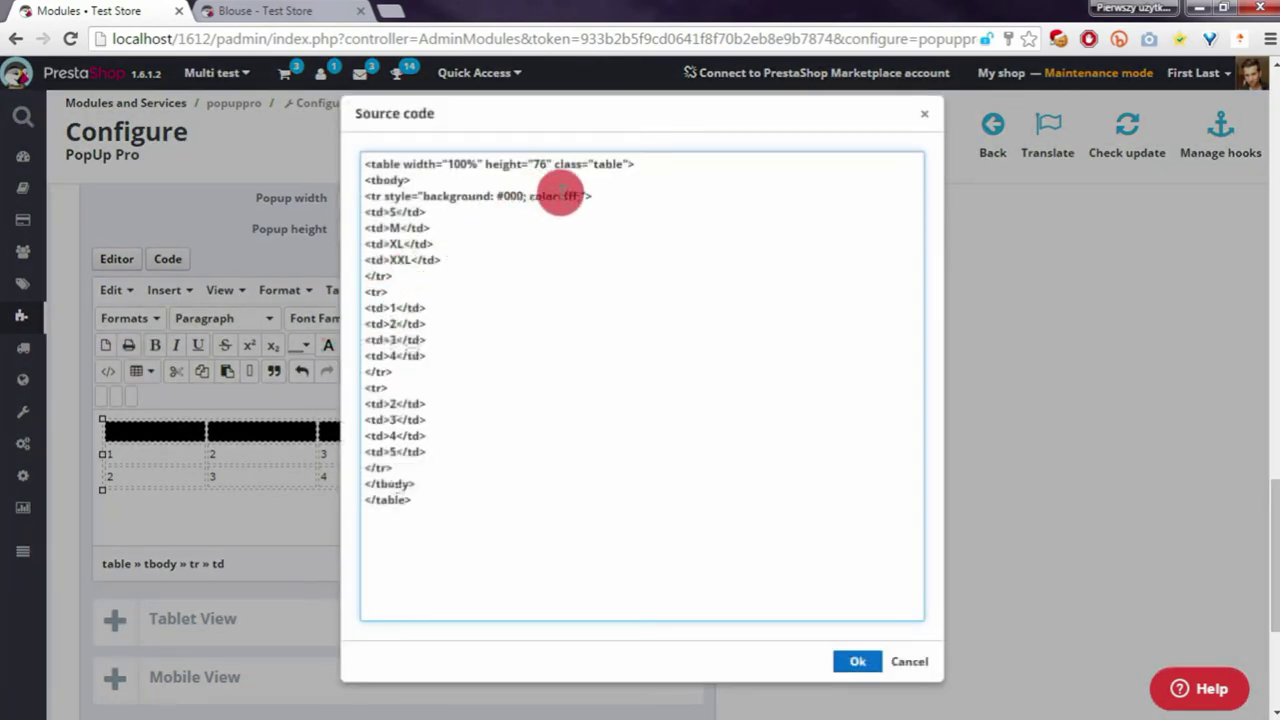
pyautogui.click(853, 661)
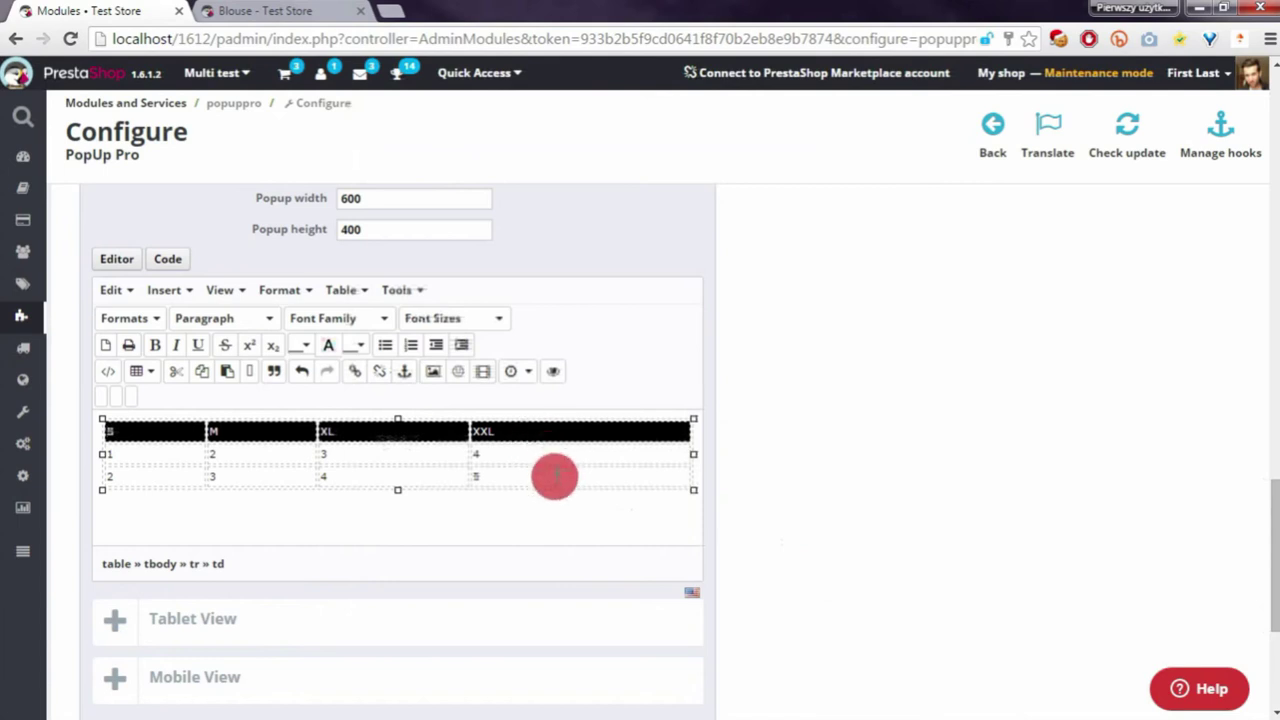
pyautogui.moveTo(555, 477); pyautogui.dragTo(120, 388)
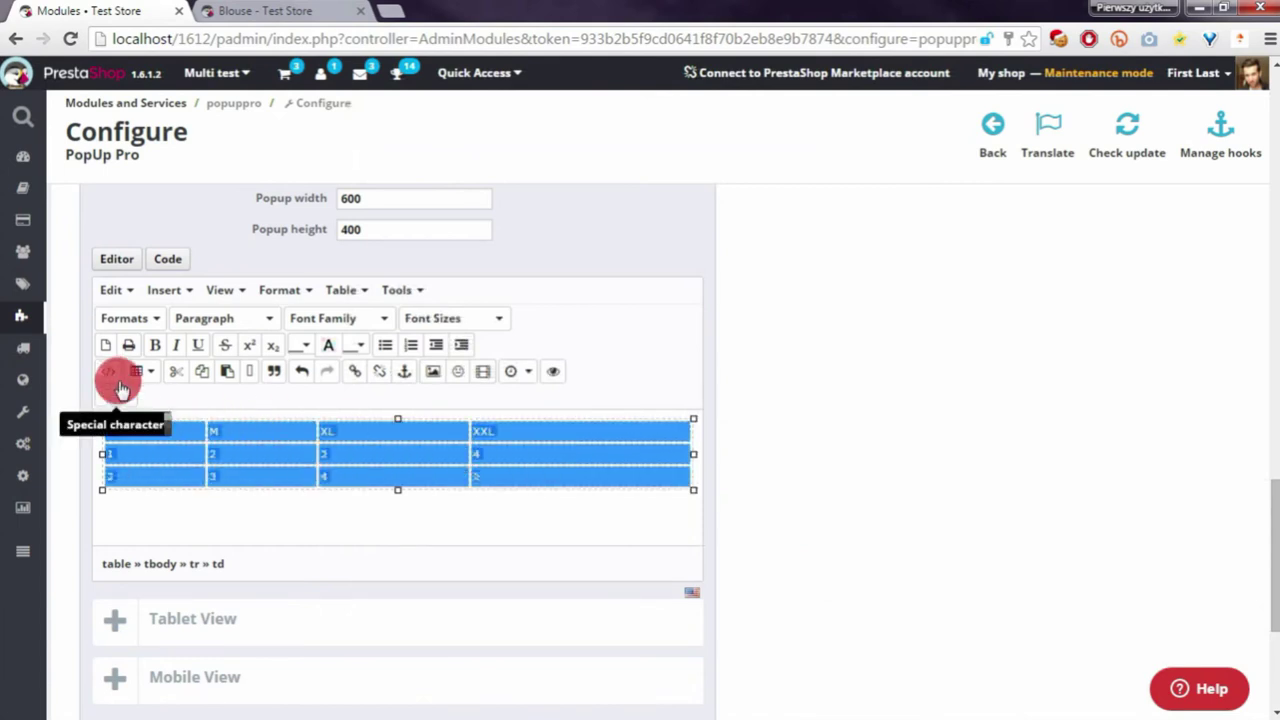
# Center-align the text in all cells of the size table via Cell properties.
pyautogui.click(150, 373)
pyautogui.moveTo(187, 400)
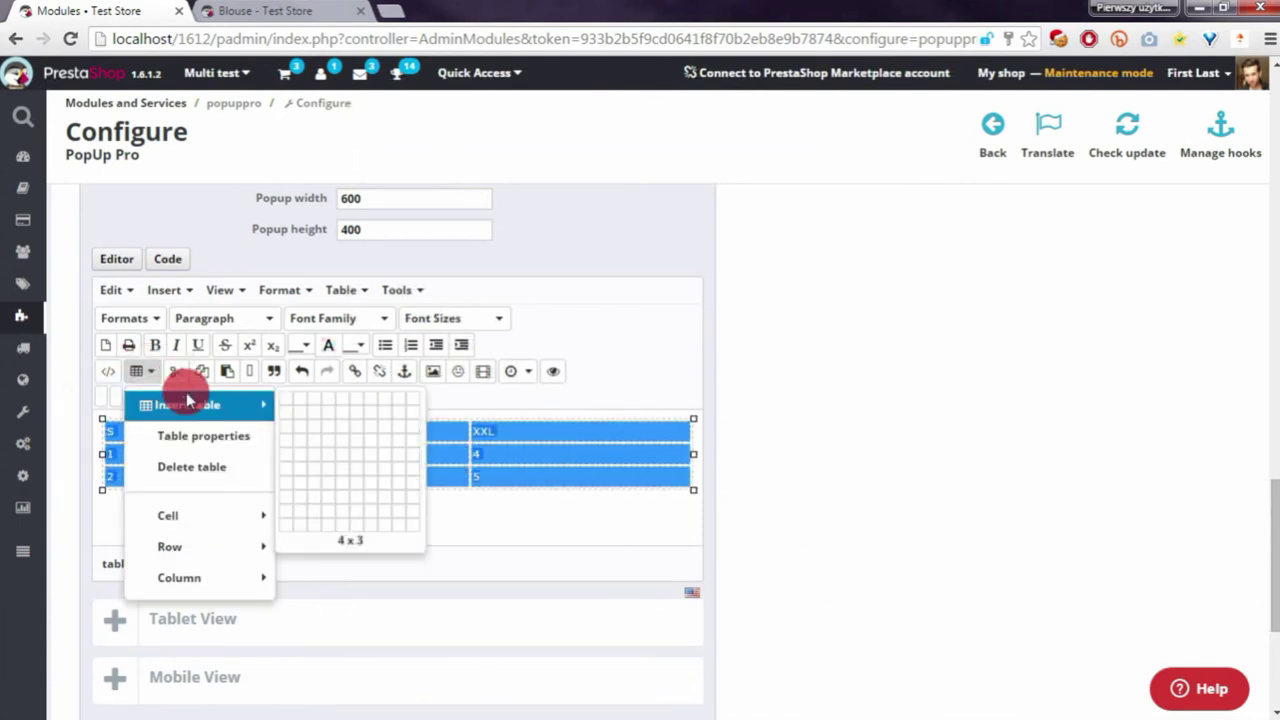
pyautogui.moveTo(240, 514)
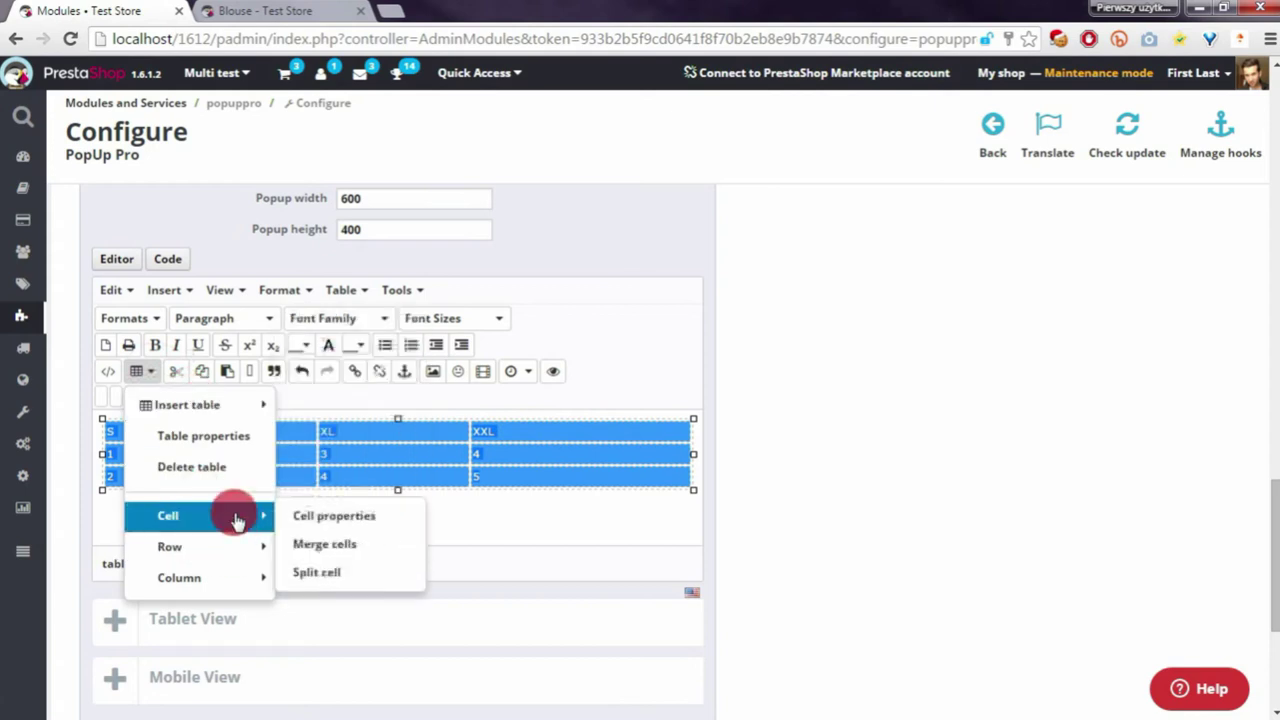
pyautogui.click(303, 518)
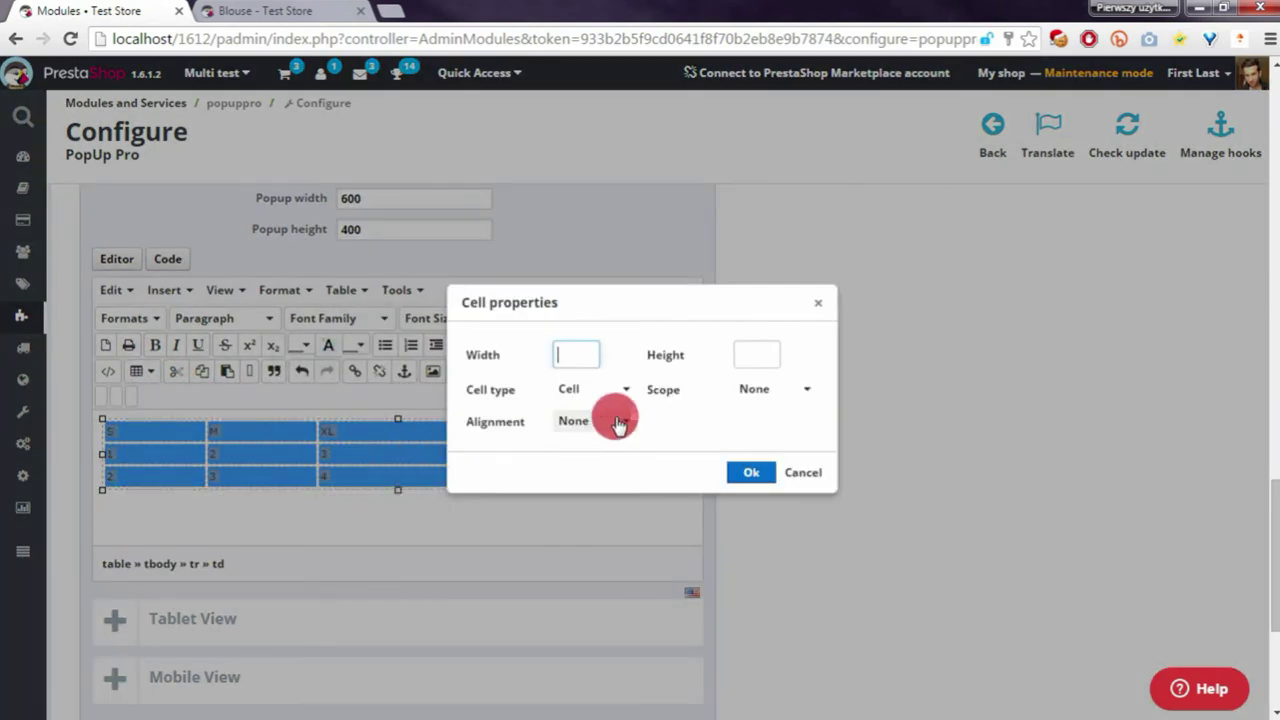
pyautogui.click(612, 418)
pyautogui.click(595, 506)
pyautogui.click(751, 472)
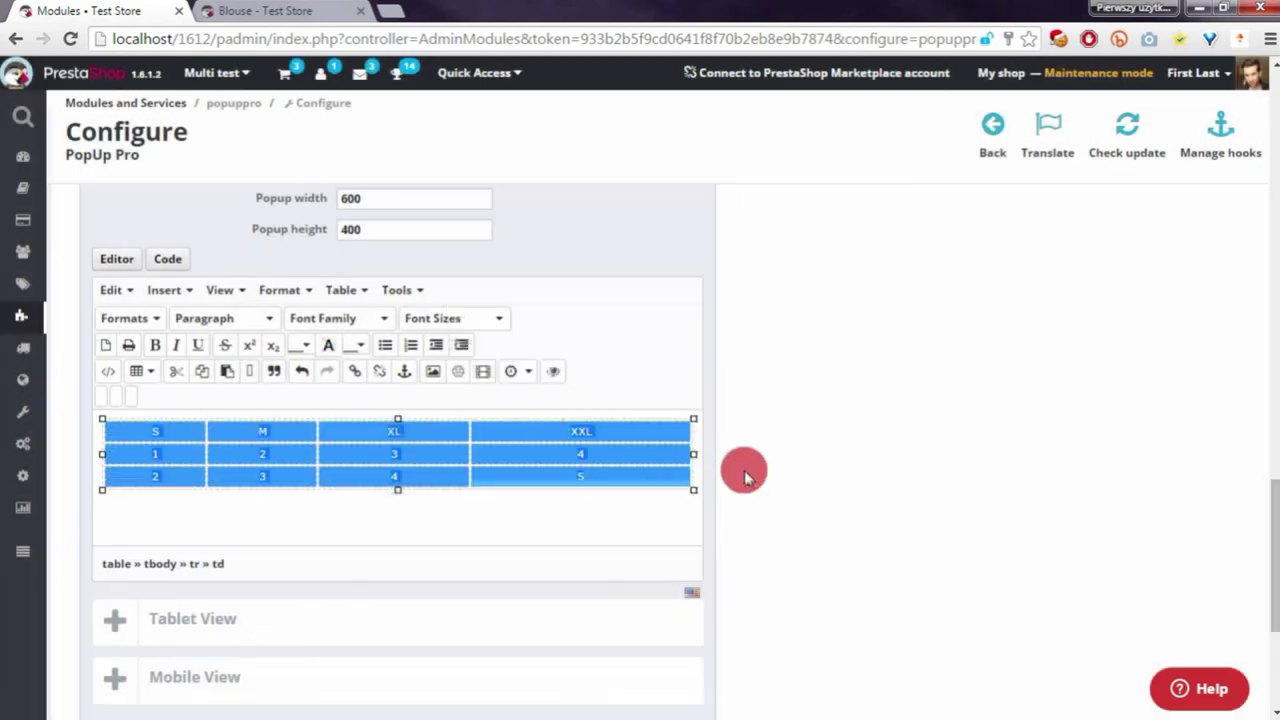
pyautogui.click(110, 365)
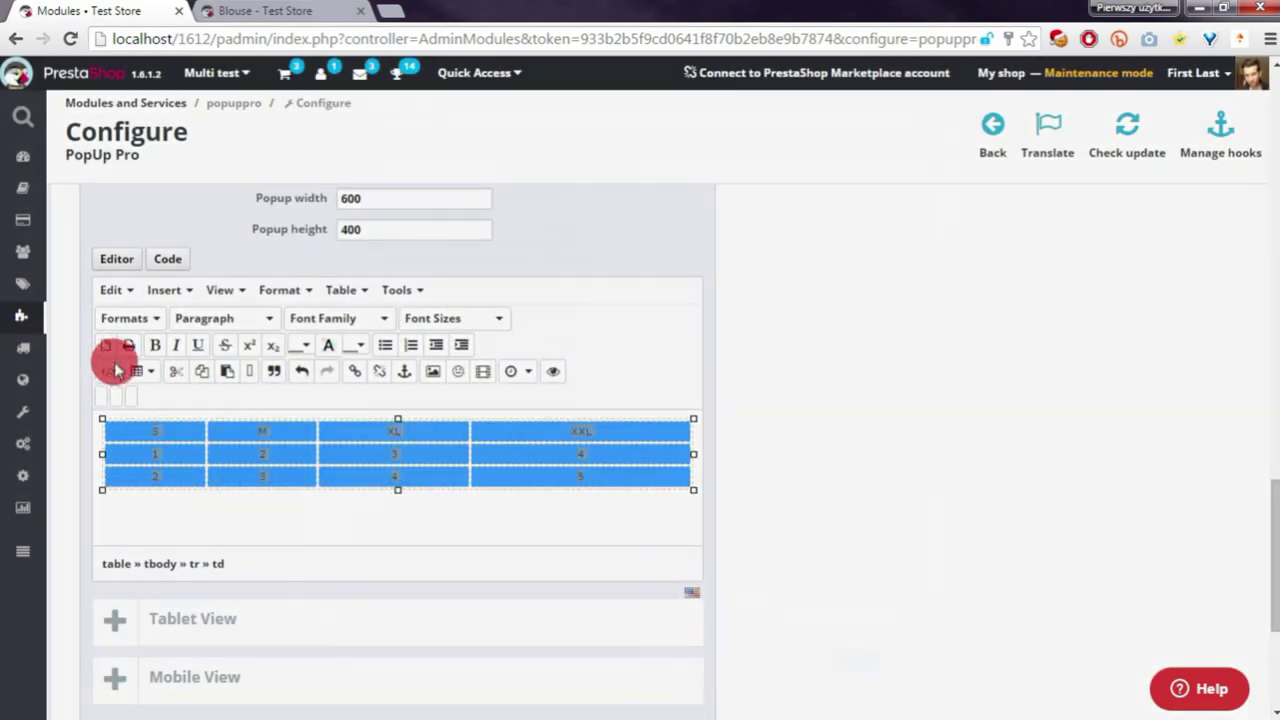
# Add style="margin-bottom:0px;" to the table and insert a blank heading line above it.
pyautogui.click(623, 163)
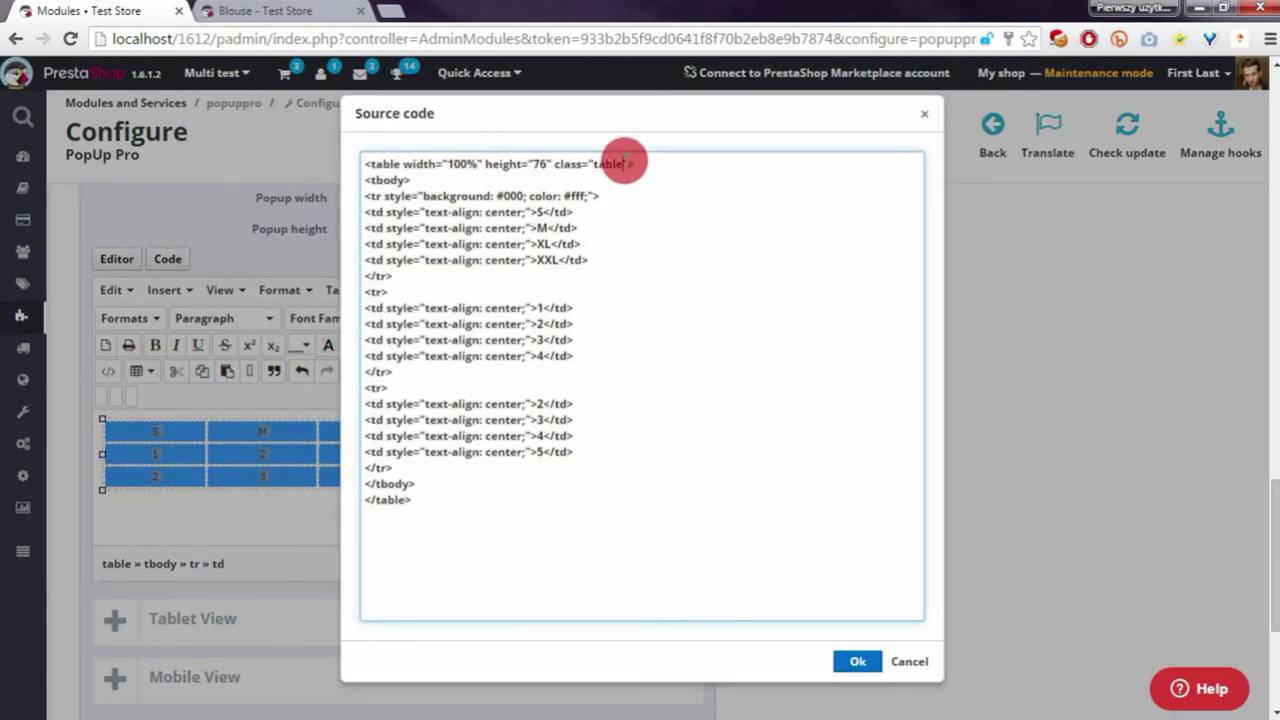
pyautogui.write('style="margin-bottom:0px;')
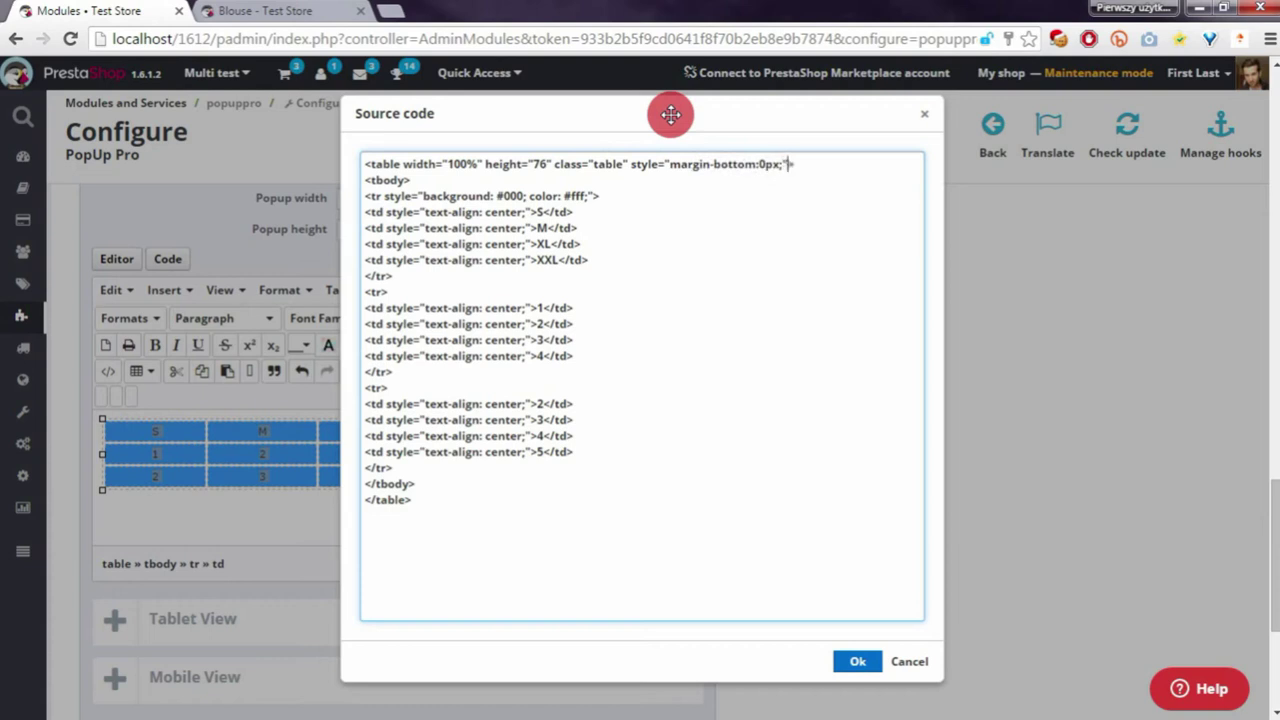
pyautogui.click(880, 656)
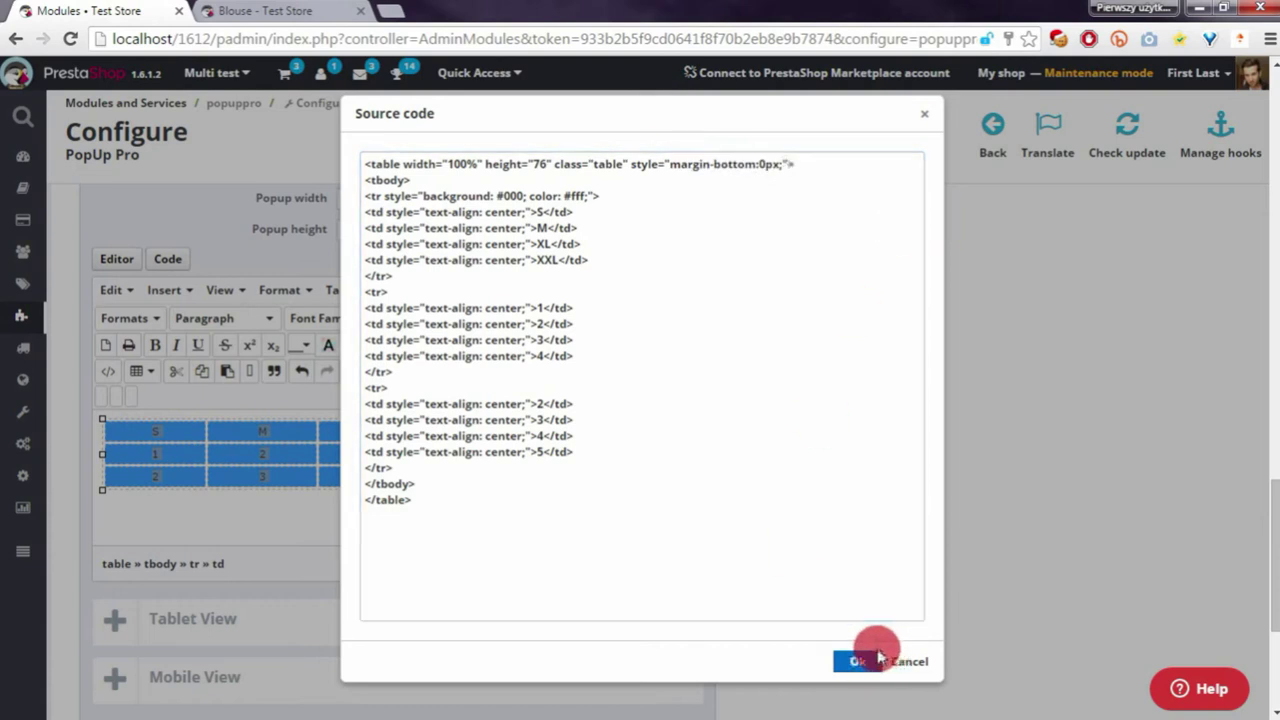
pyautogui.click(430, 162)
pyautogui.press('Home')
pyautogui.press('Return')
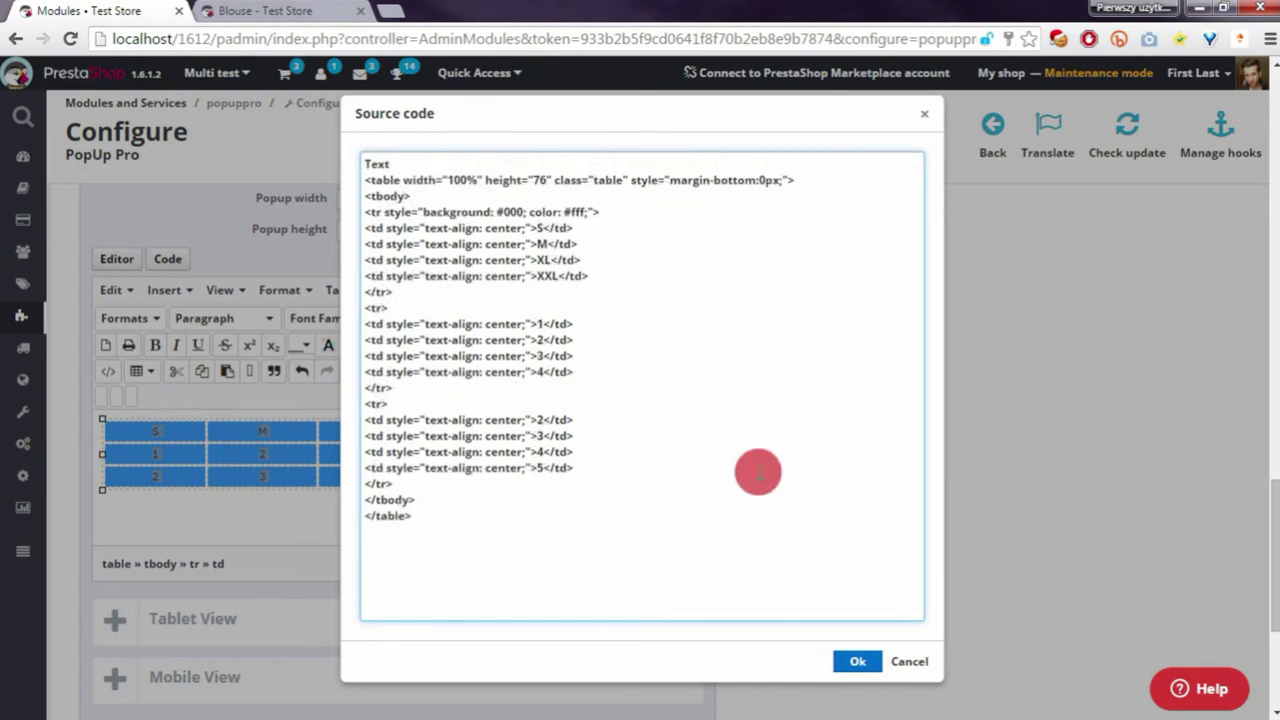
pyautogui.click(855, 660)
pyautogui.click(128, 420)
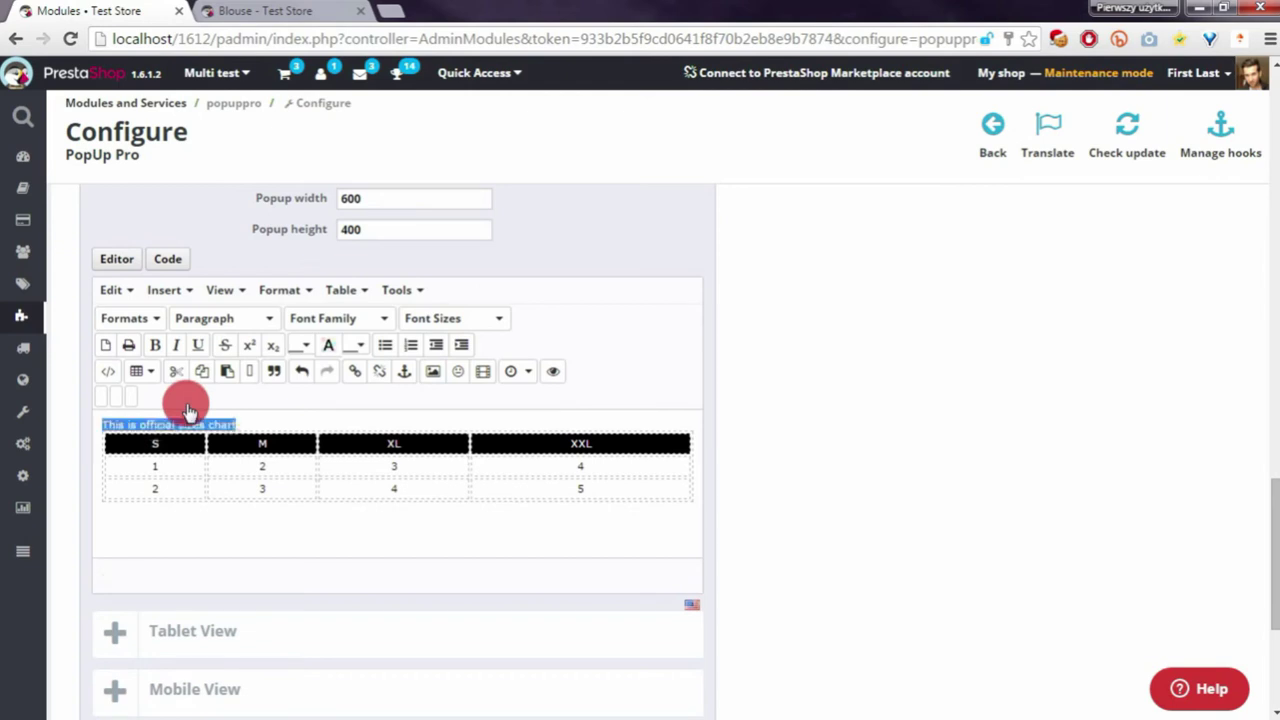
# Centre the heading line above the table.
pyautogui.click(280, 290)
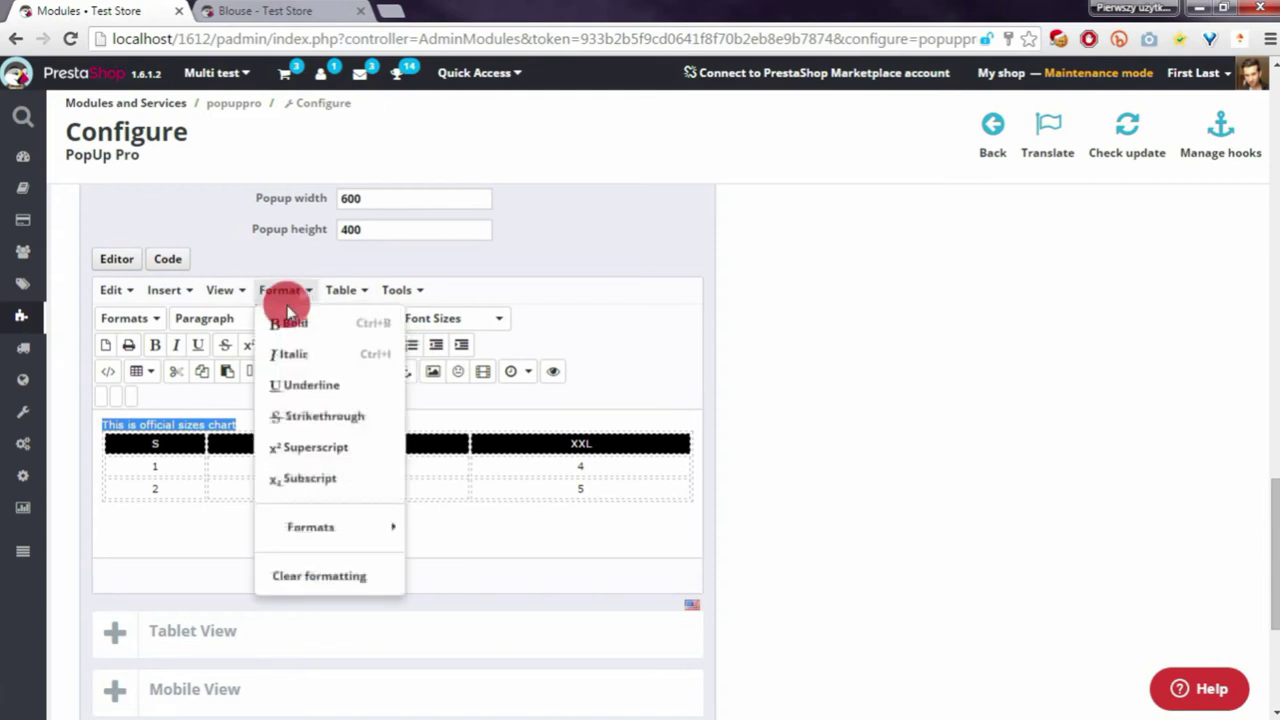
pyautogui.moveTo(354, 526)
pyautogui.moveTo(470, 583)
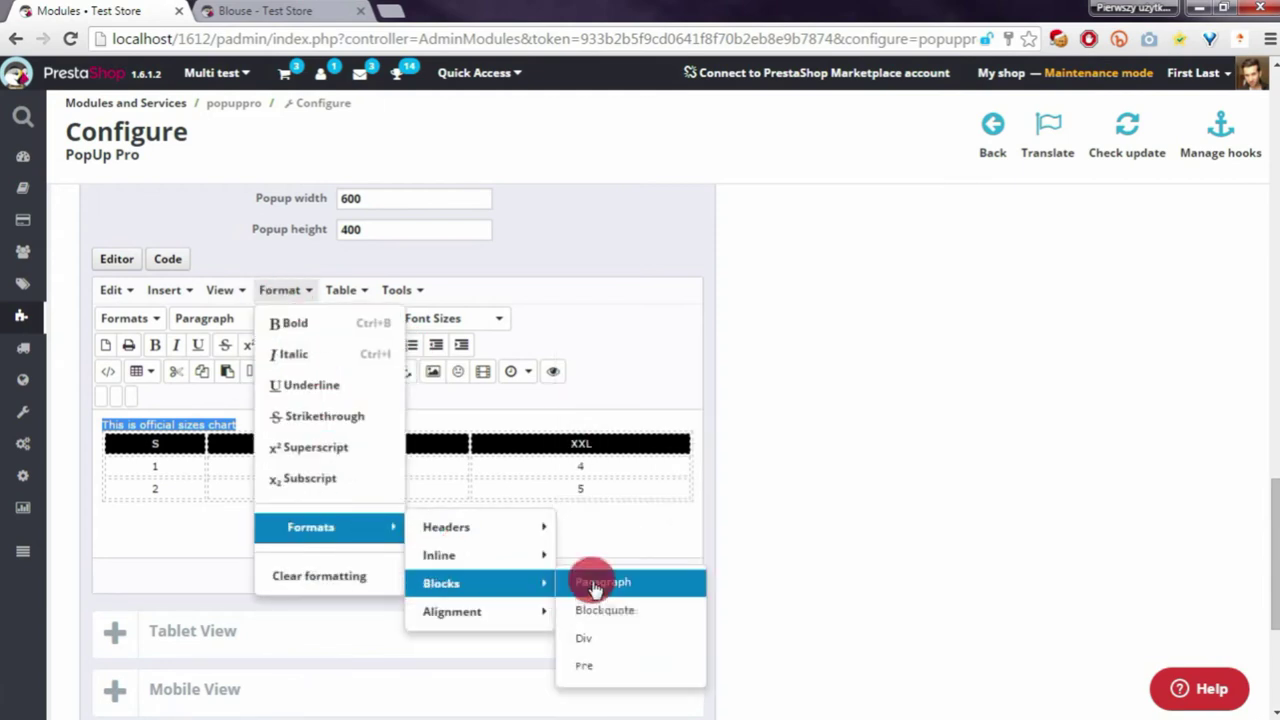
pyautogui.moveTo(471, 608)
pyautogui.click(590, 548)
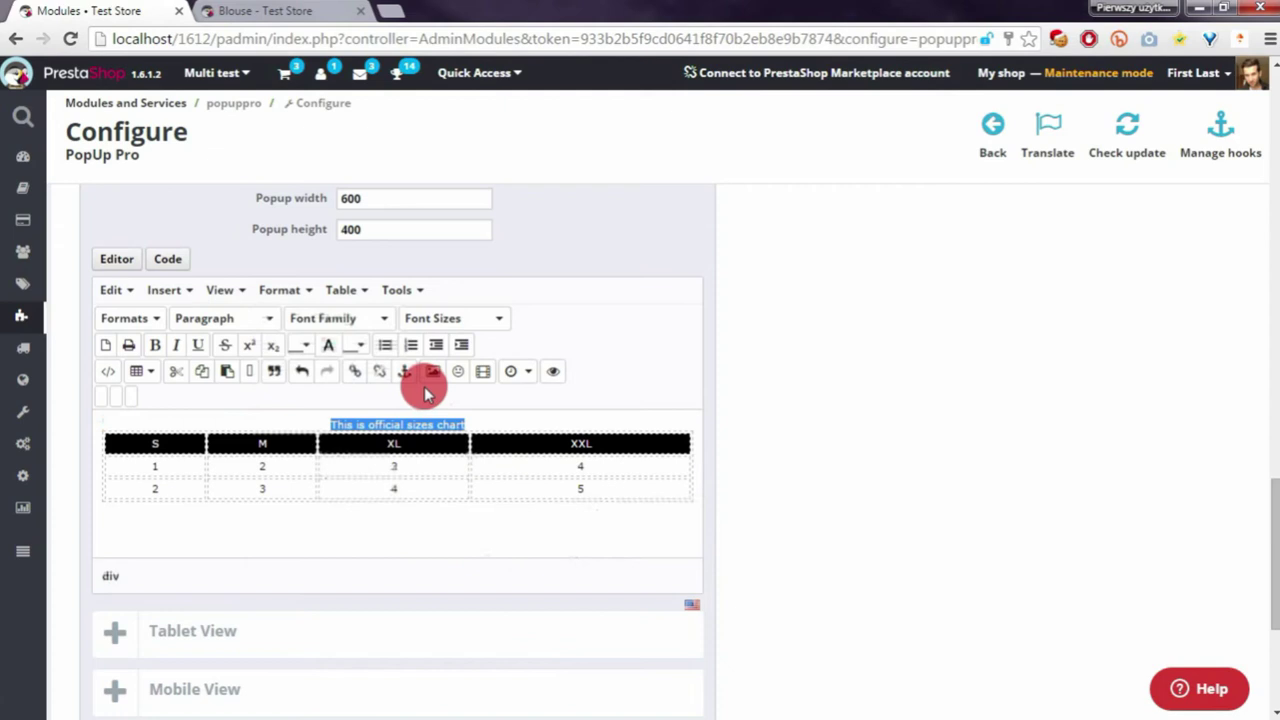
# Set the heading's font size to 24pt.
pyautogui.click(462, 318)
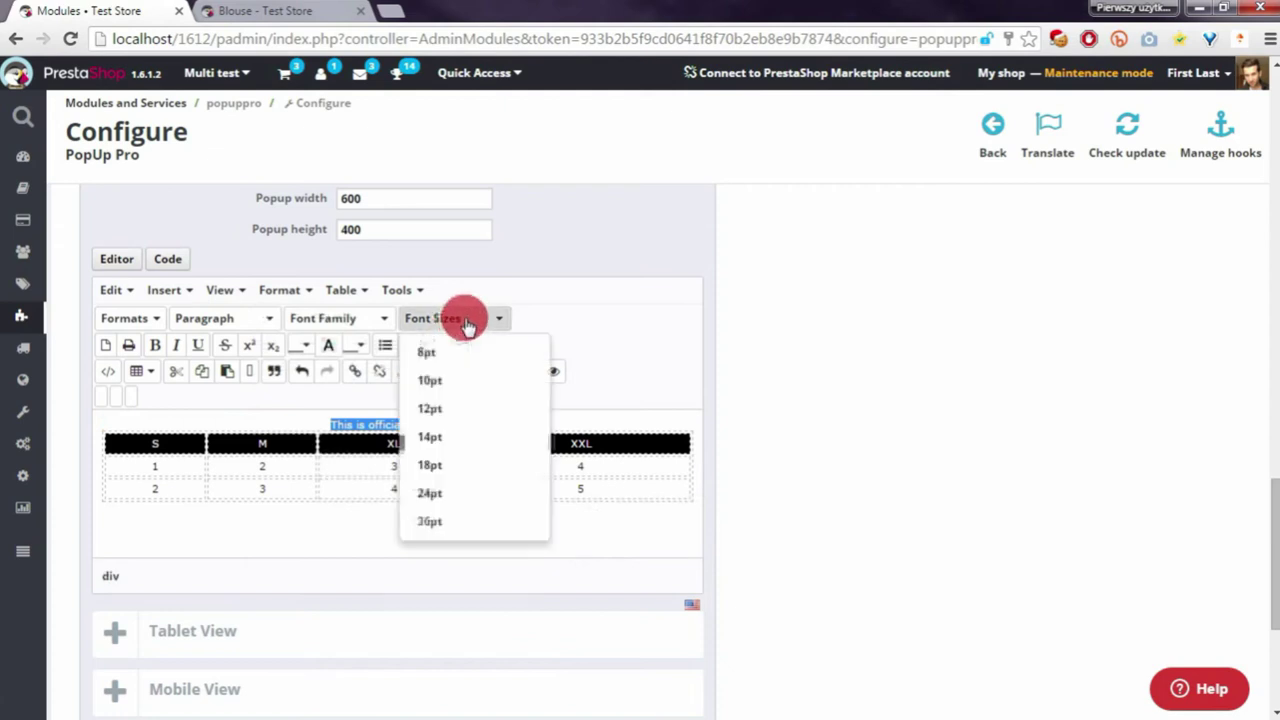
pyautogui.click(455, 500)
pyautogui.click(478, 320)
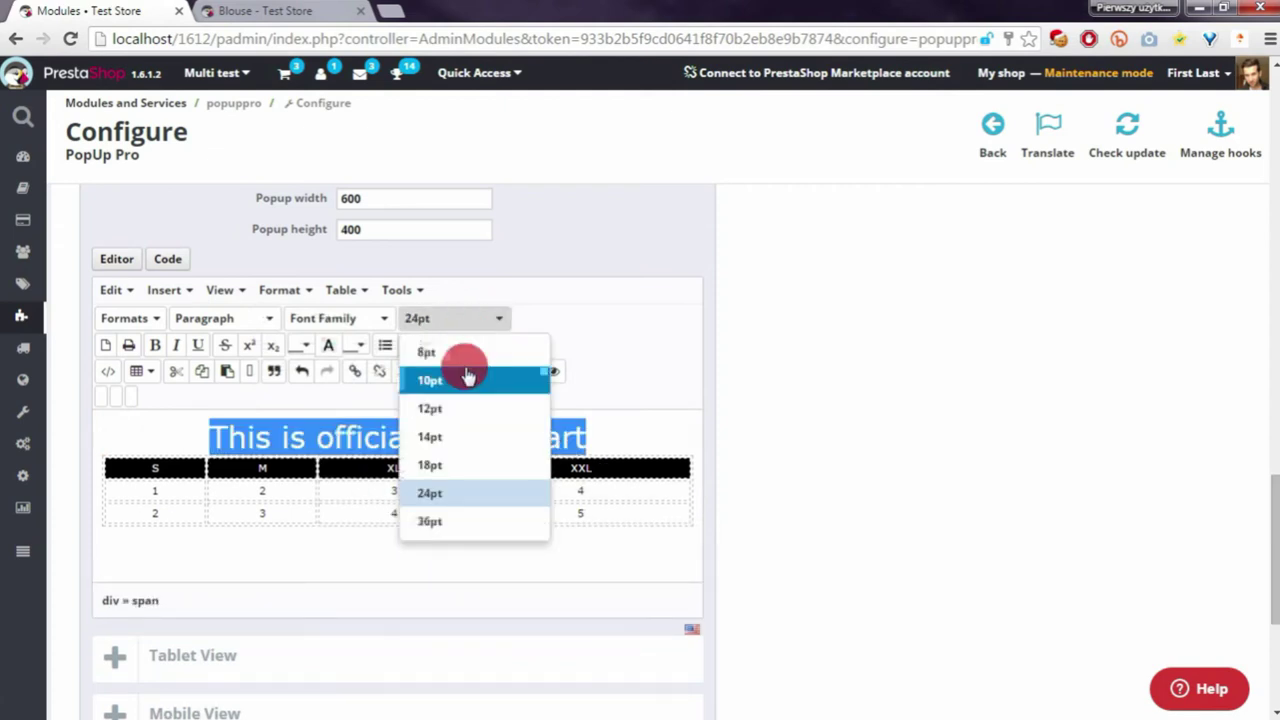
pyautogui.click(452, 487)
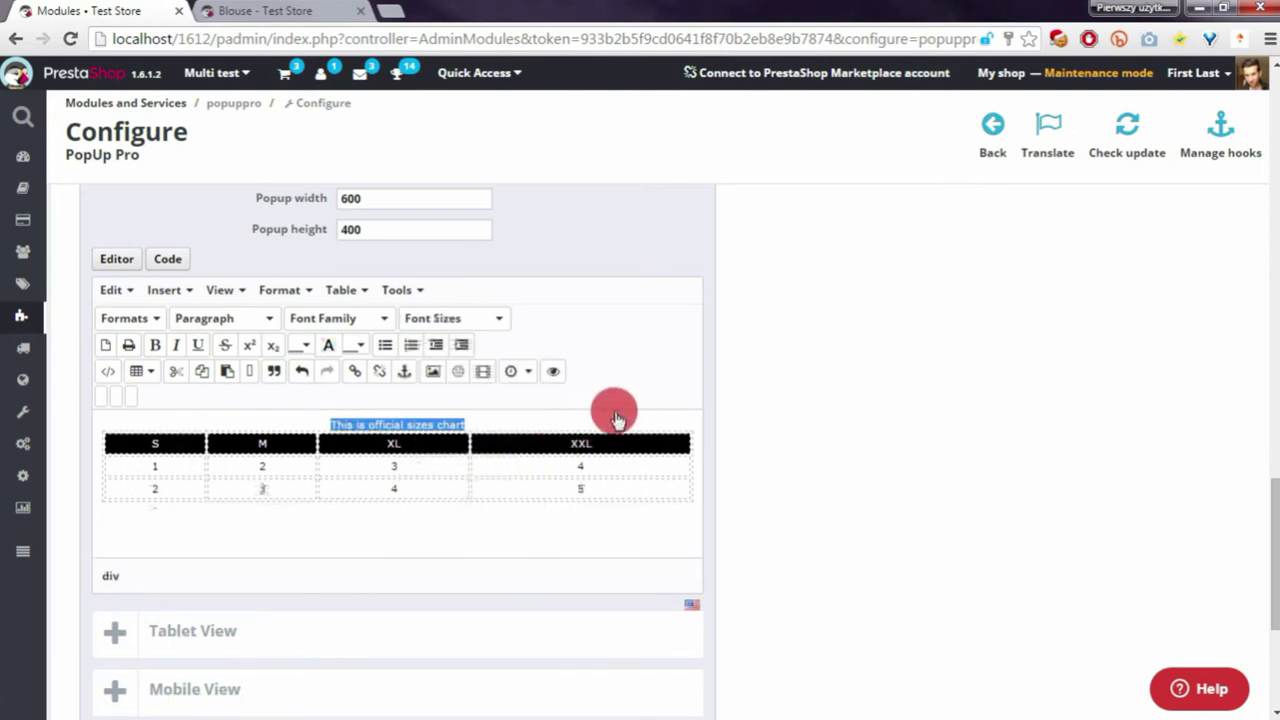
pyautogui.click(486, 331)
pyautogui.click(457, 491)
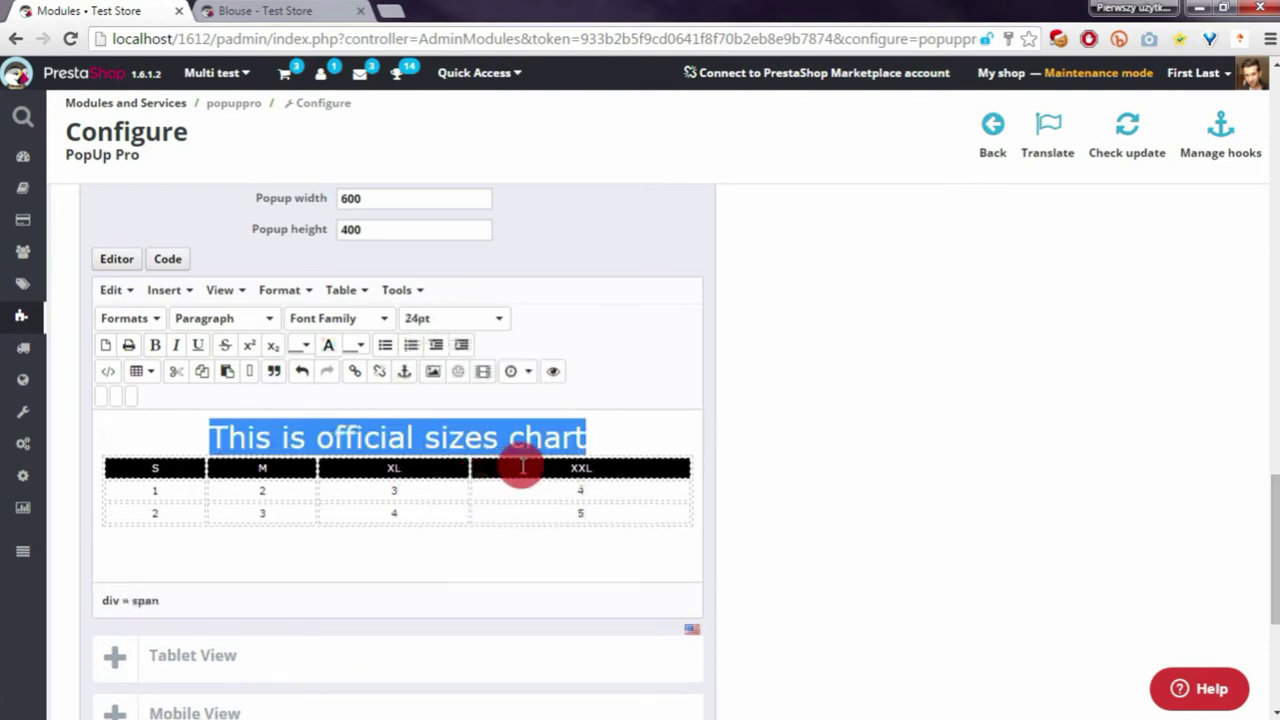
pyautogui.scroll(-2, 329, 385)
pyautogui.click(329, 385)
pyautogui.scroll(1, 815, 319)
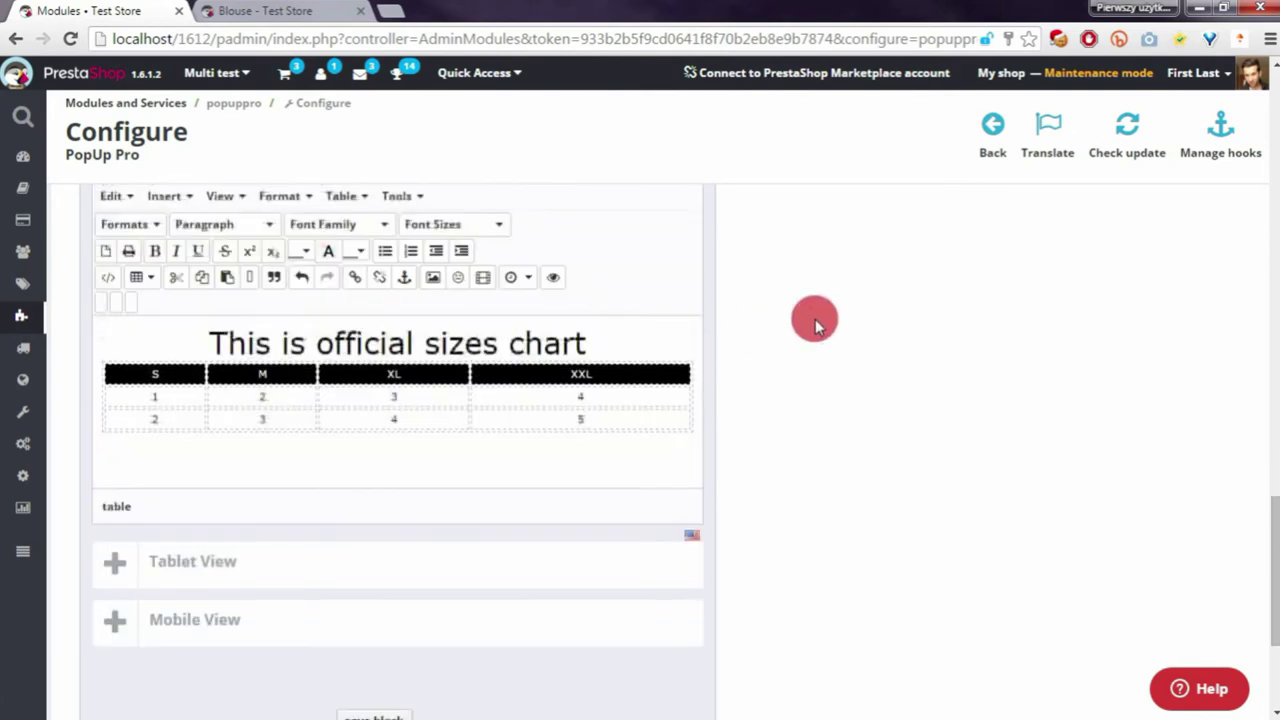
pyautogui.scroll(-1, 815, 319)
# Save the Sizes char Button popup, check the PopUp blocks list, and view the Blouse page.
pyautogui.click(384, 627)
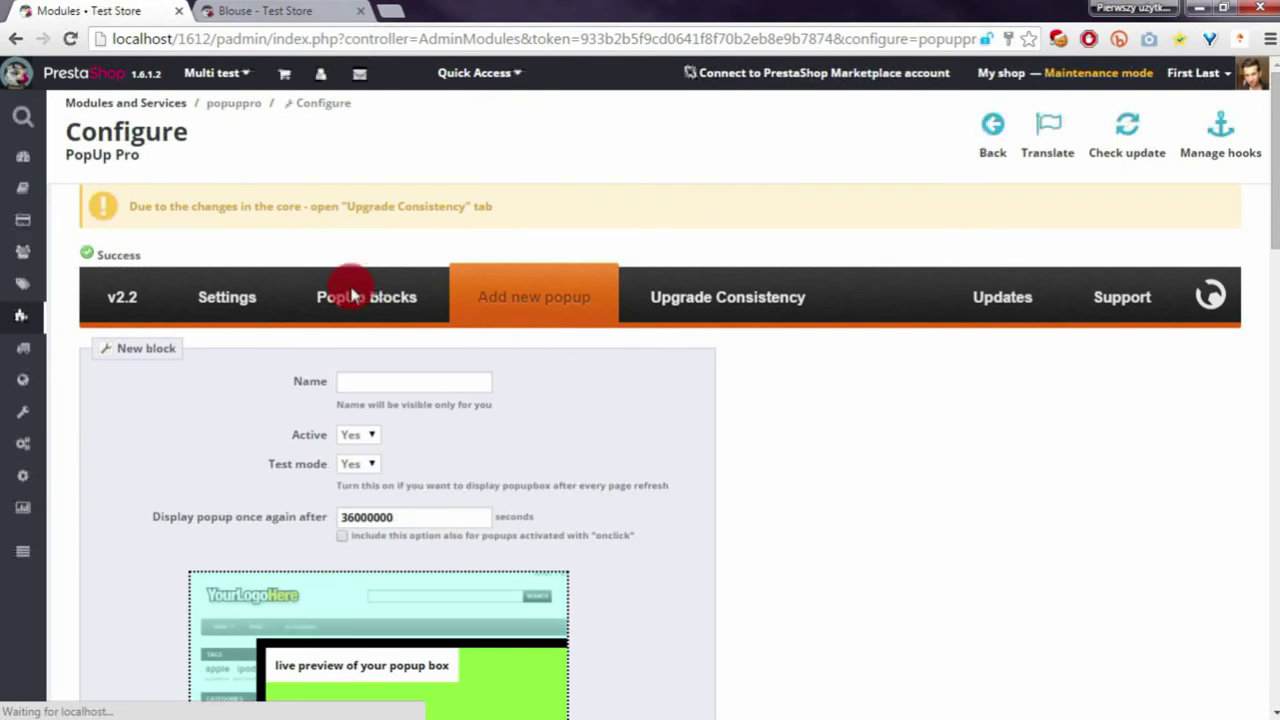
pyautogui.click(350, 295)
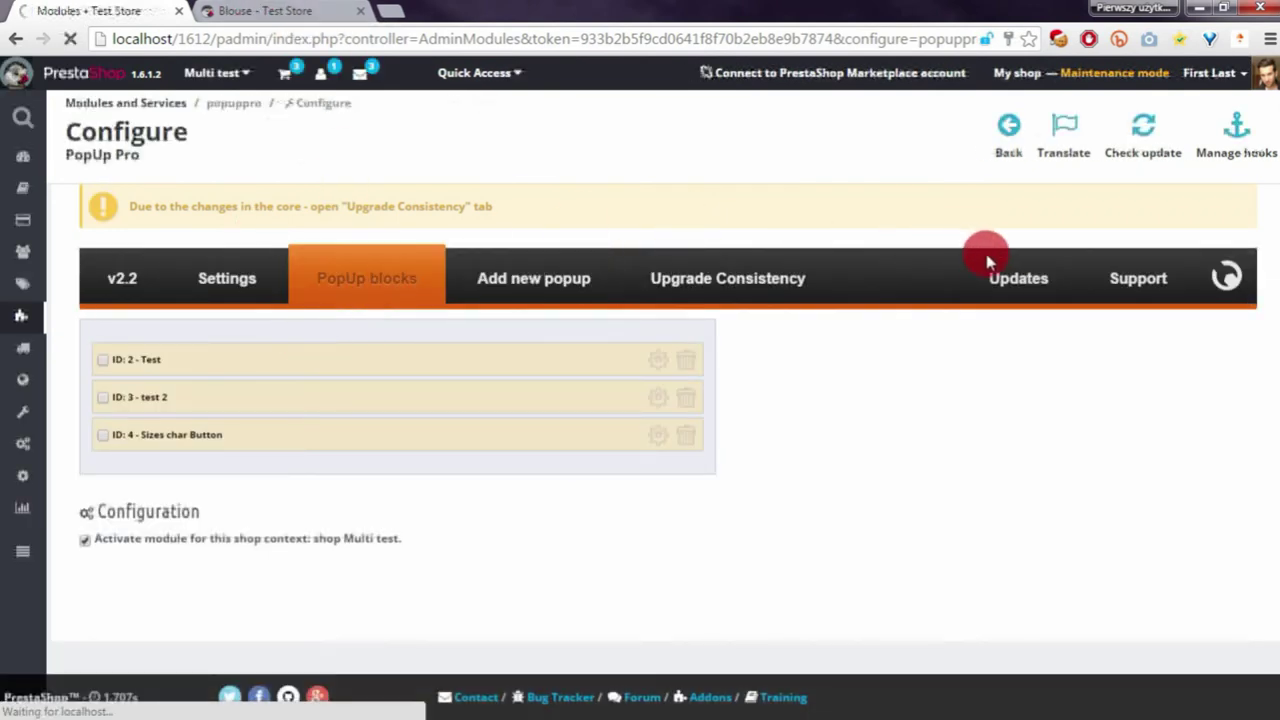
pyautogui.click(297, 8)
pyautogui.scroll(3, 890, 300)
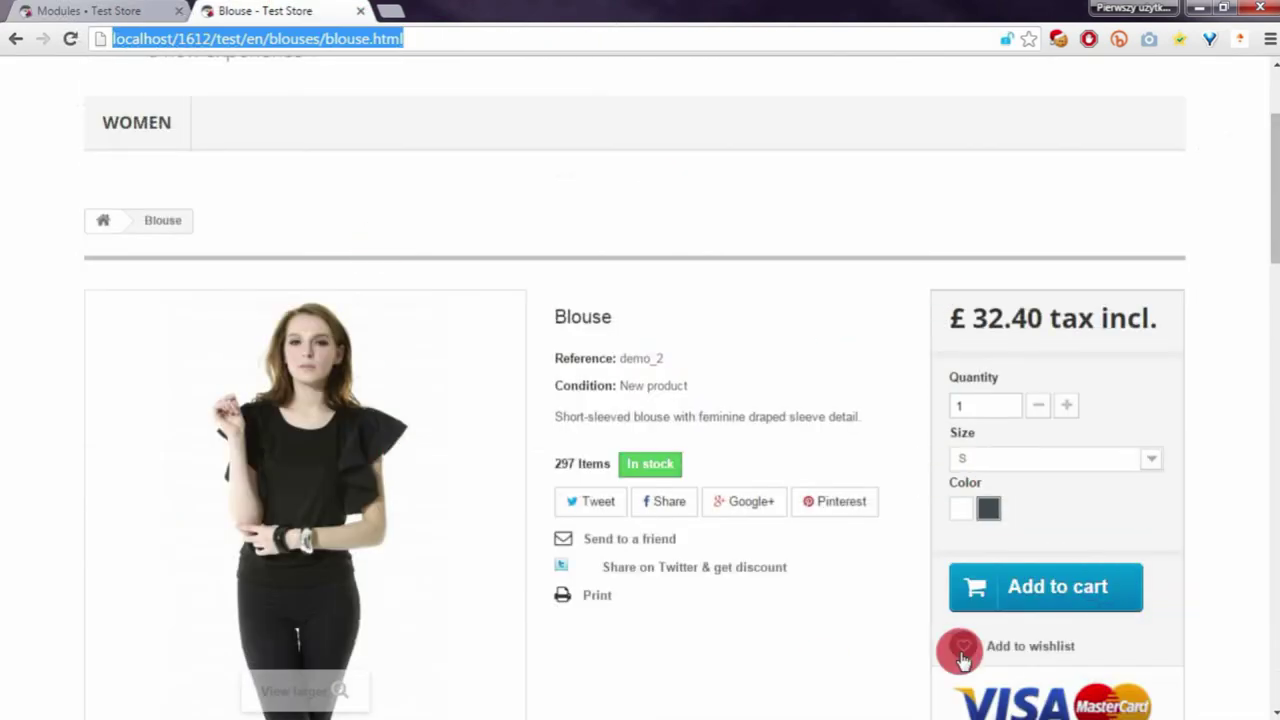
# Select the span button code of the 'ID: 4 - Sizes char Button' popup in PopUp Pro's blocks list.
pyautogui.click(103, 11)
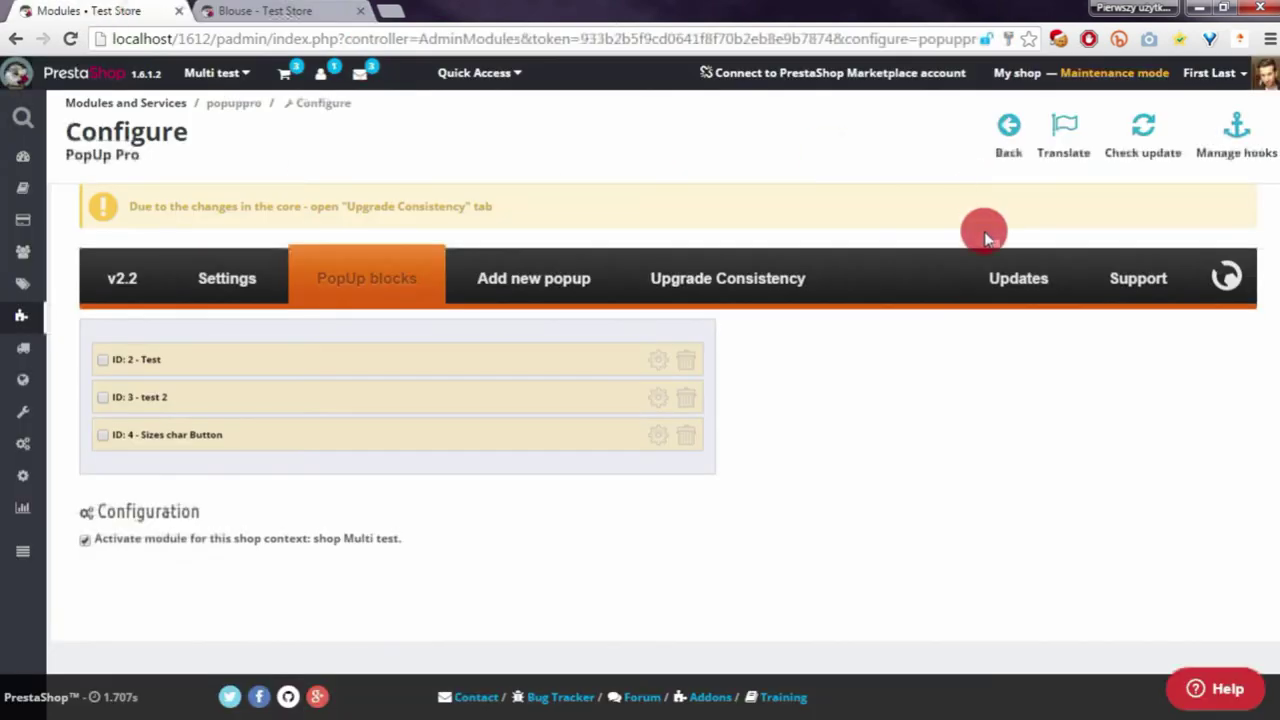
pyautogui.click(249, 431)
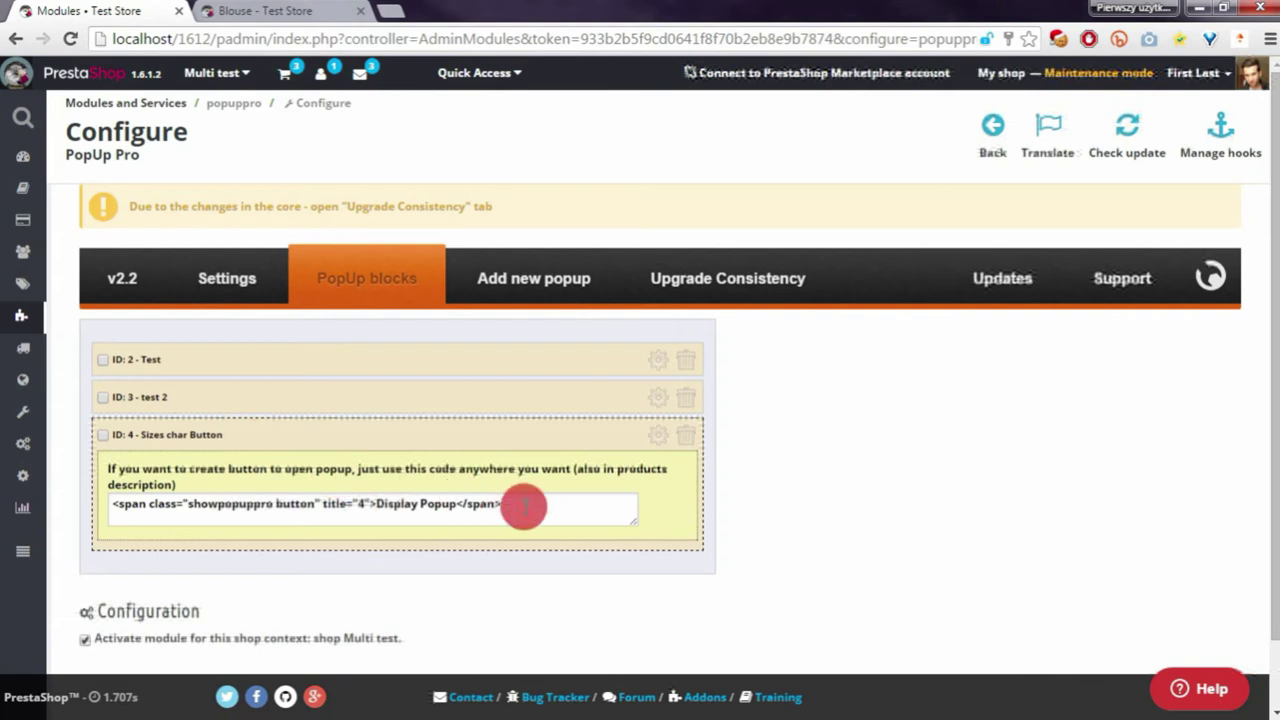
pyautogui.moveTo(523, 506); pyautogui.dragTo(100, 491)
pyautogui.click(191, 457)
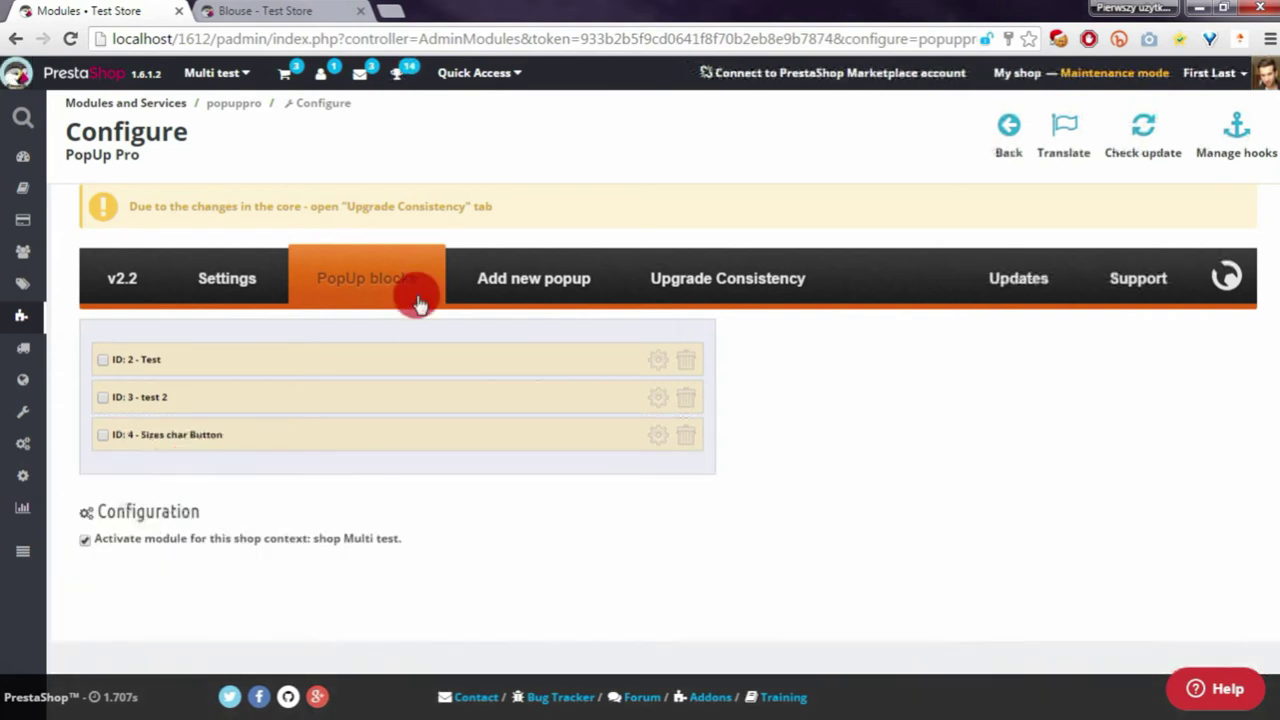
pyautogui.click(375, 360)
pyautogui.click(343, 414)
pyautogui.click(261, 446)
pyautogui.click(278, 414)
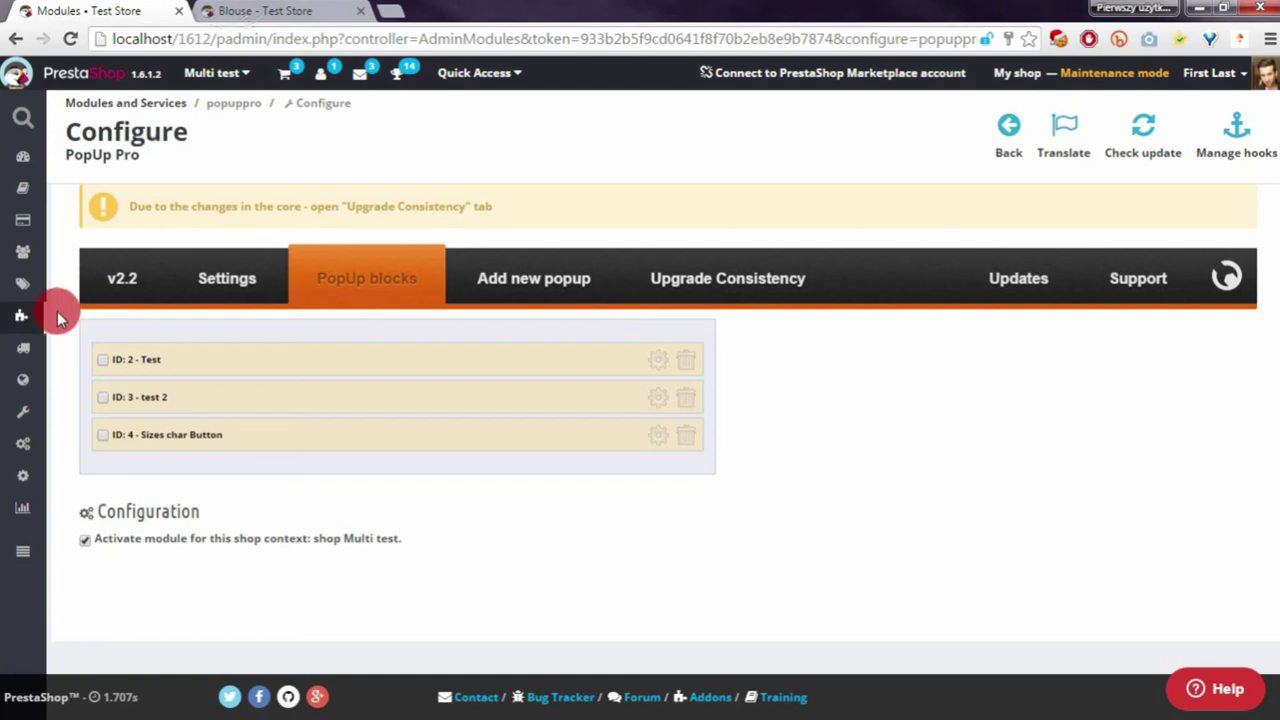
# Open Modules and Services in a new tab, search 'html box' and configure HTML Box Pro.
pyautogui.moveTo(57, 316)
pyautogui.middleClick(82, 358)
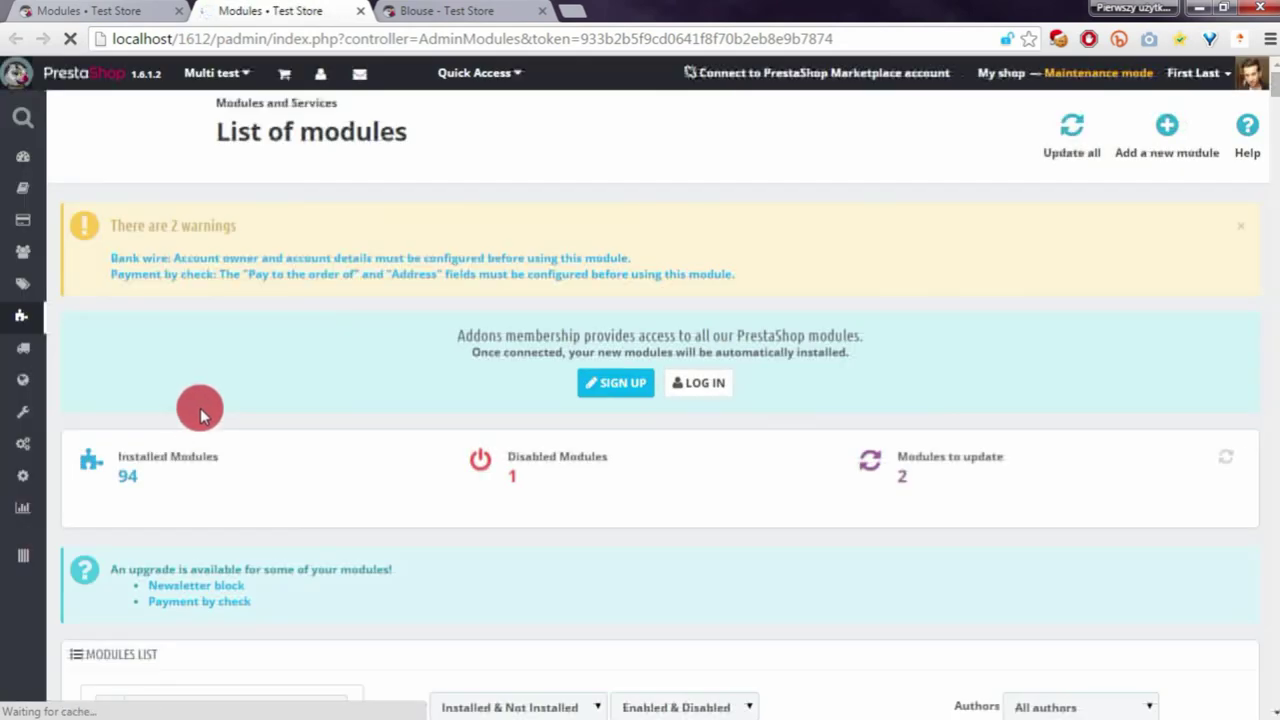
pyautogui.scroll(-3, 352, 420)
pyautogui.scroll(-1, 310, 390)
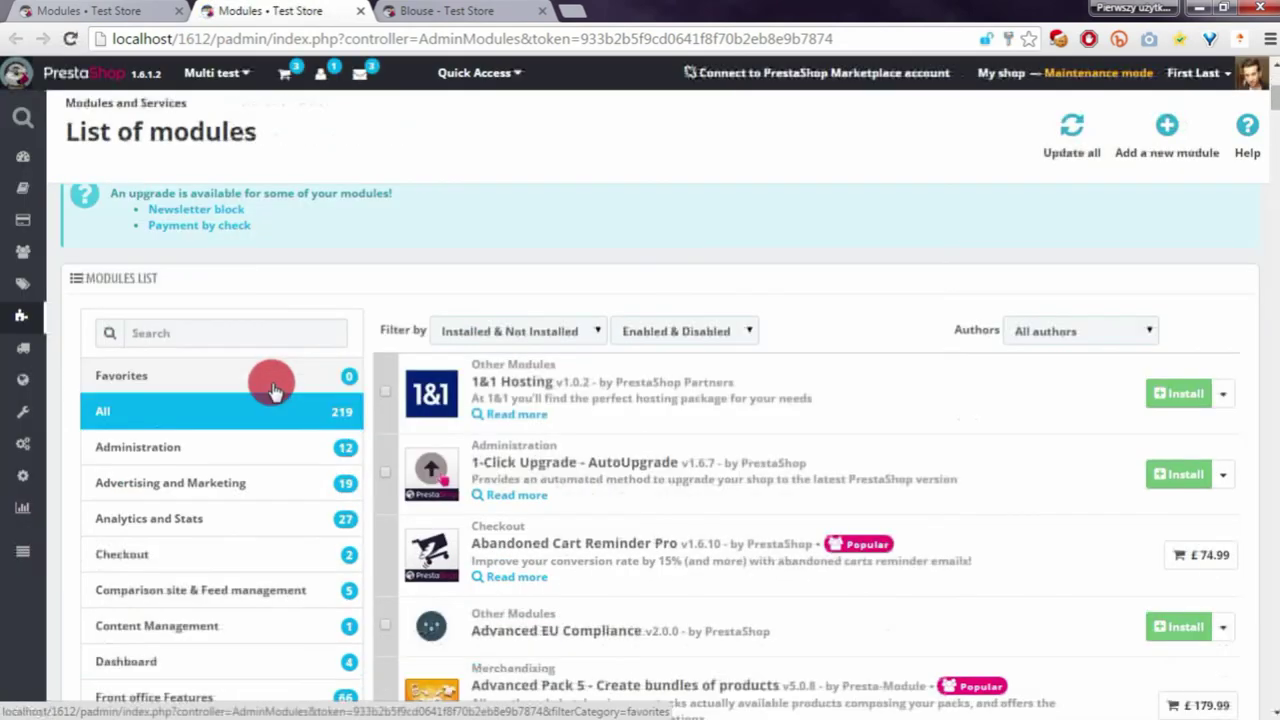
pyautogui.click(207, 335)
pyautogui.write('html box')
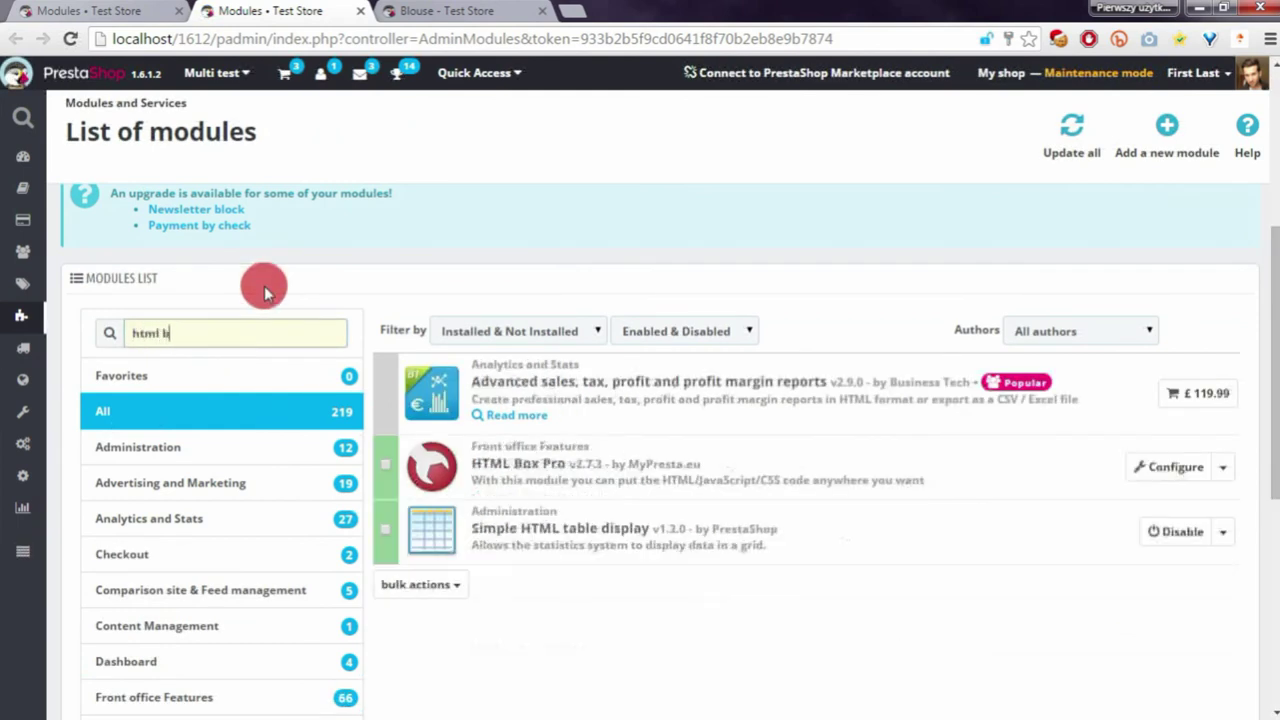
pyautogui.click(1150, 384)
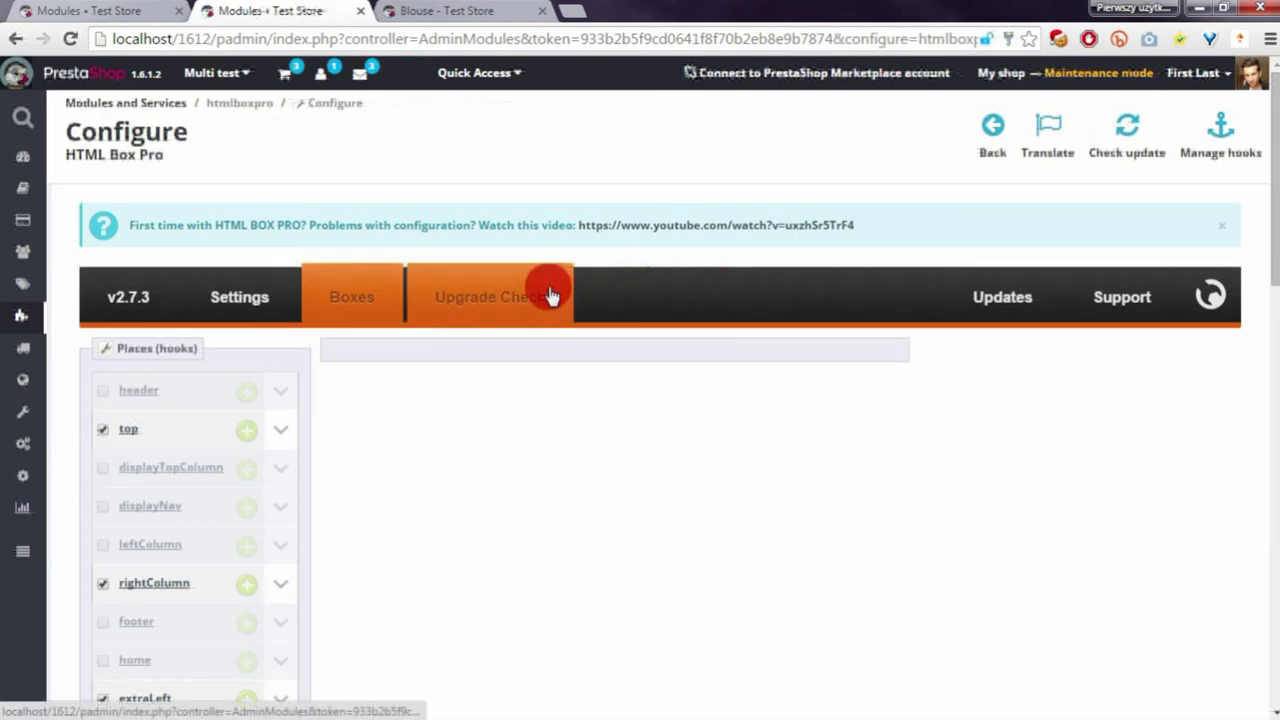
# Start a new HTML Box Pro block for the productActions hook, checking the Blouse page meanwhile.
pyautogui.scroll(-2, 397, 335)
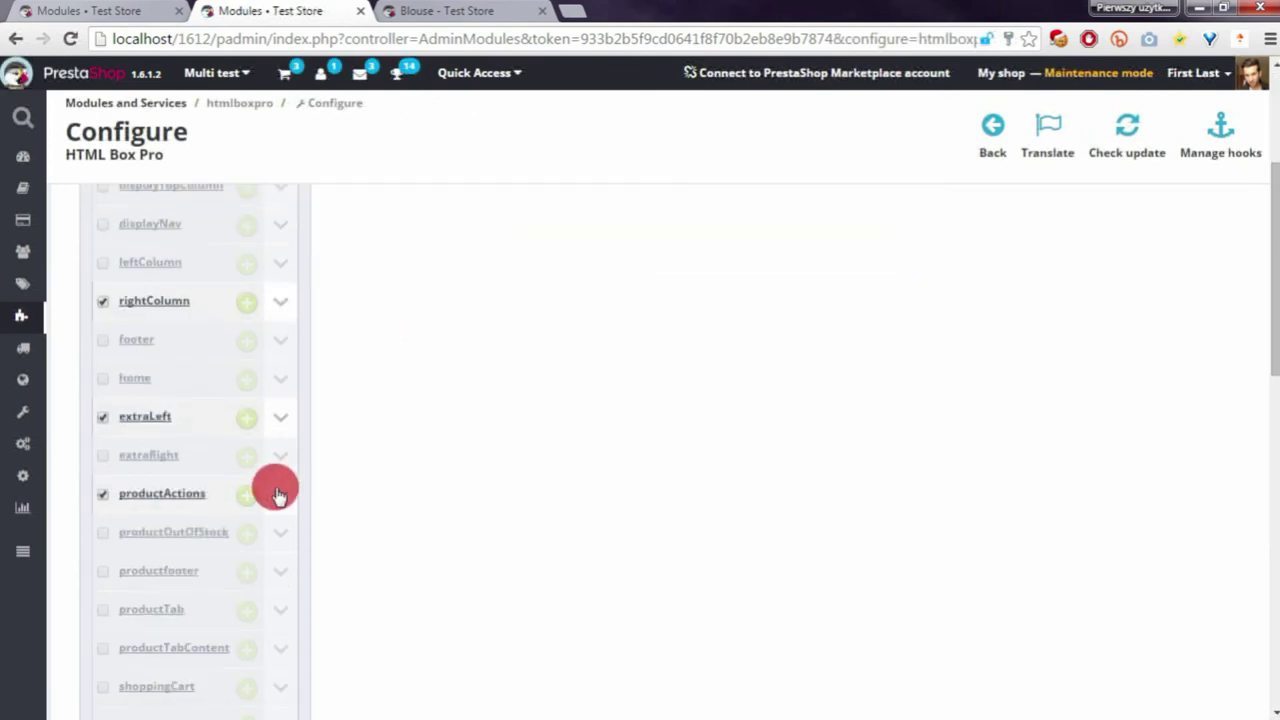
pyautogui.click(247, 498)
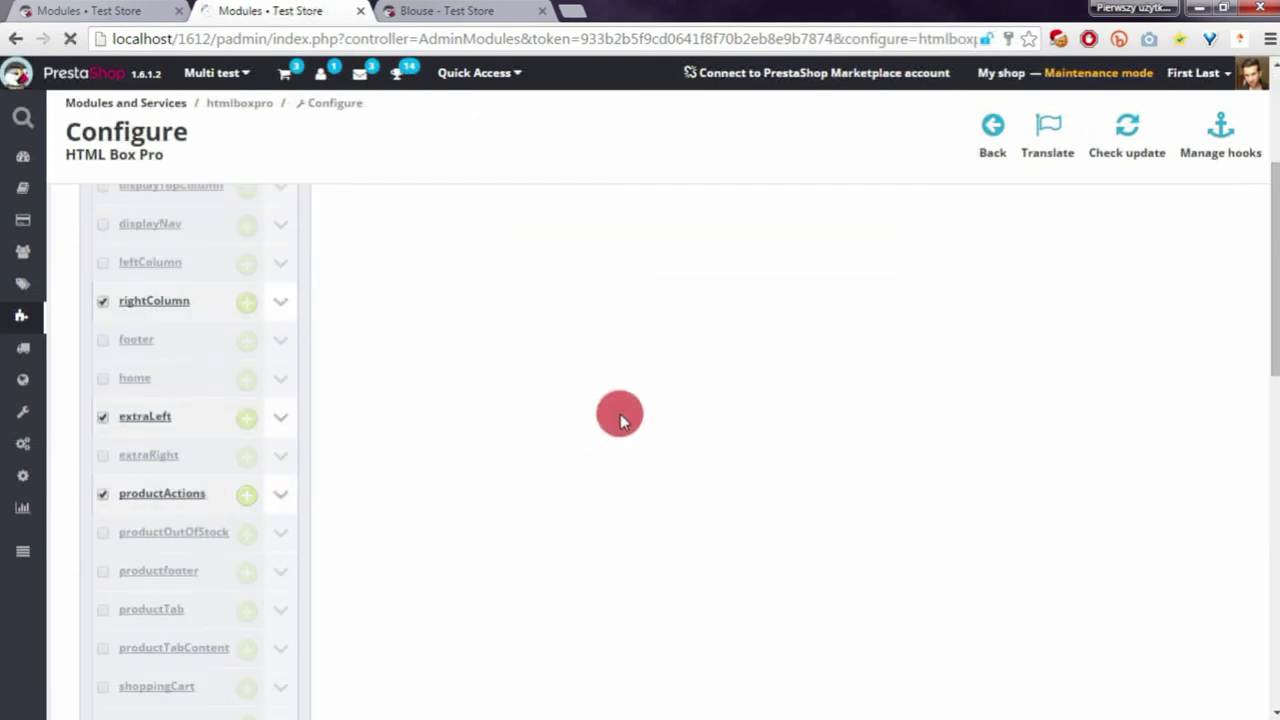
pyautogui.scroll(-2, 606, 396)
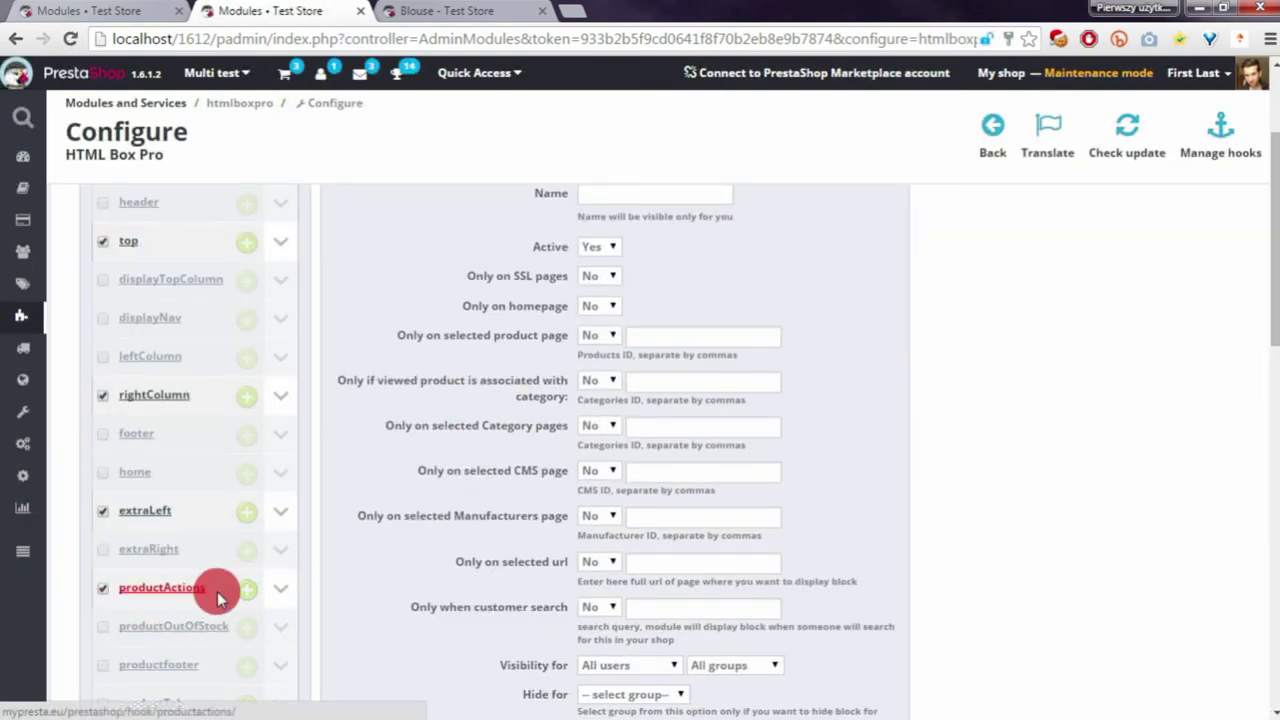
pyautogui.click(447, 10)
pyautogui.scroll(-2, 1143, 547)
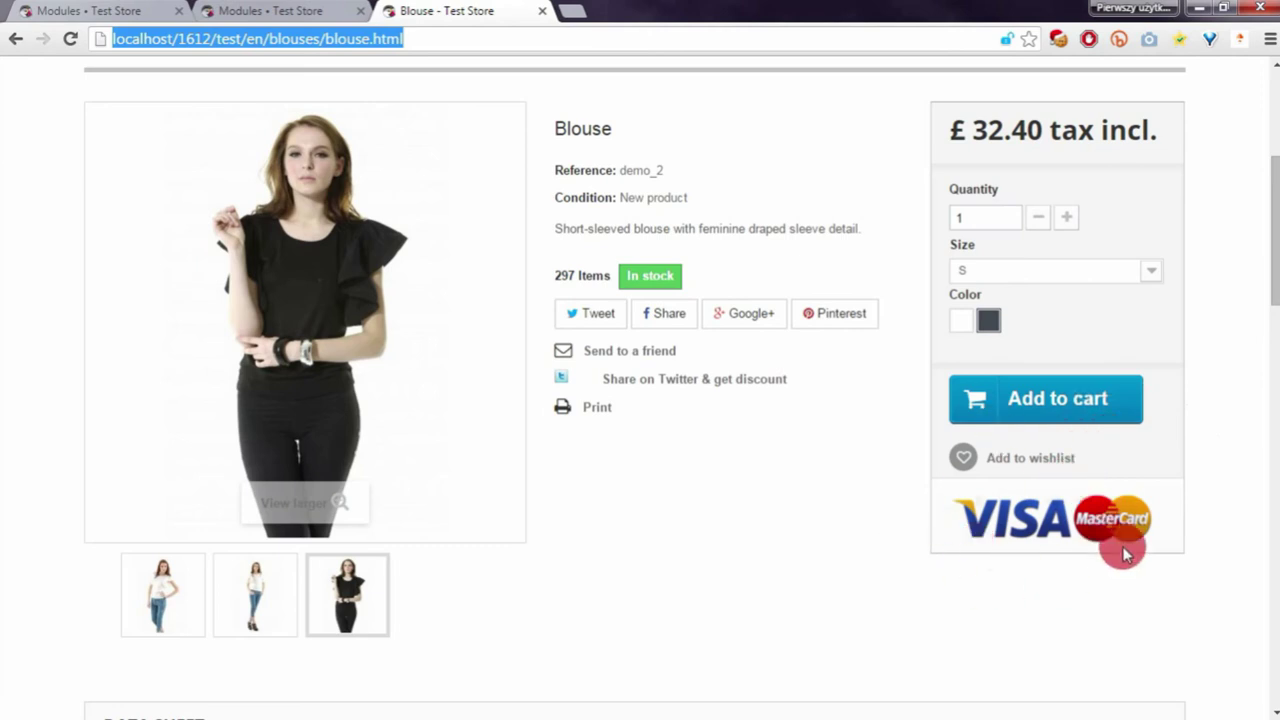
pyautogui.click(260, 9)
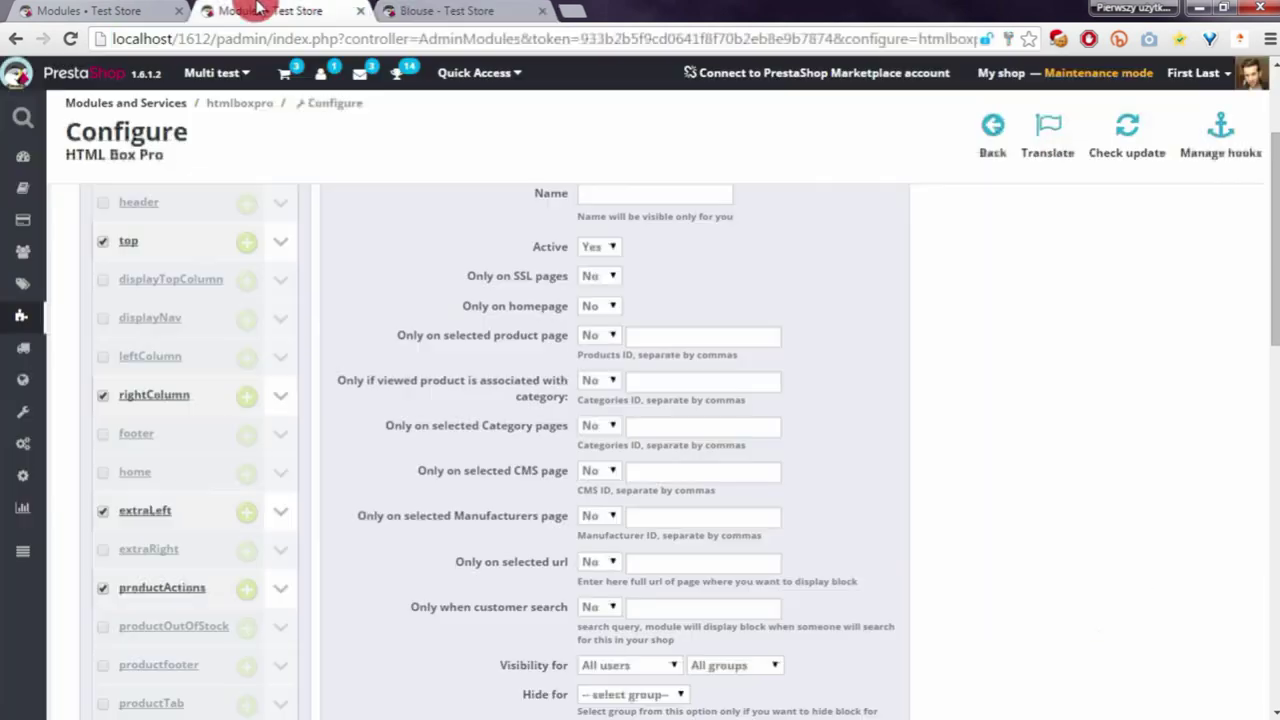
pyautogui.scroll(-3, 280, 286)
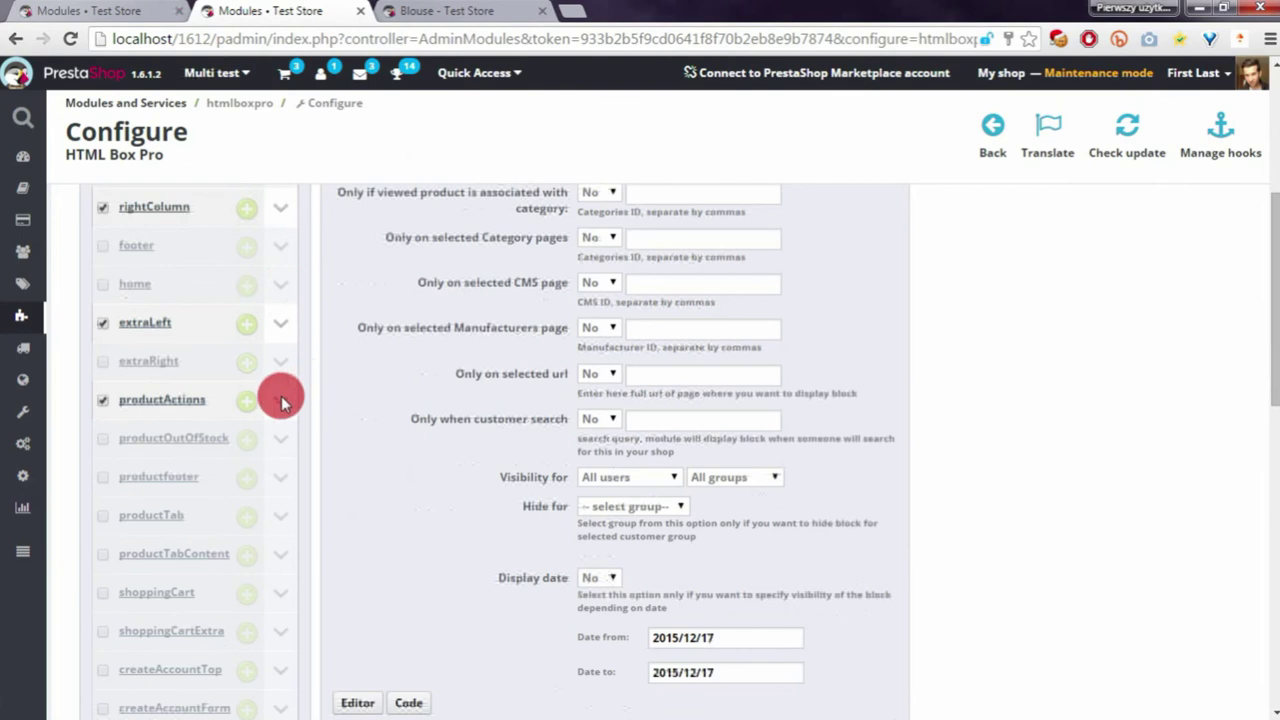
# Name the new productActions block 'Button'.
pyautogui.click(283, 403)
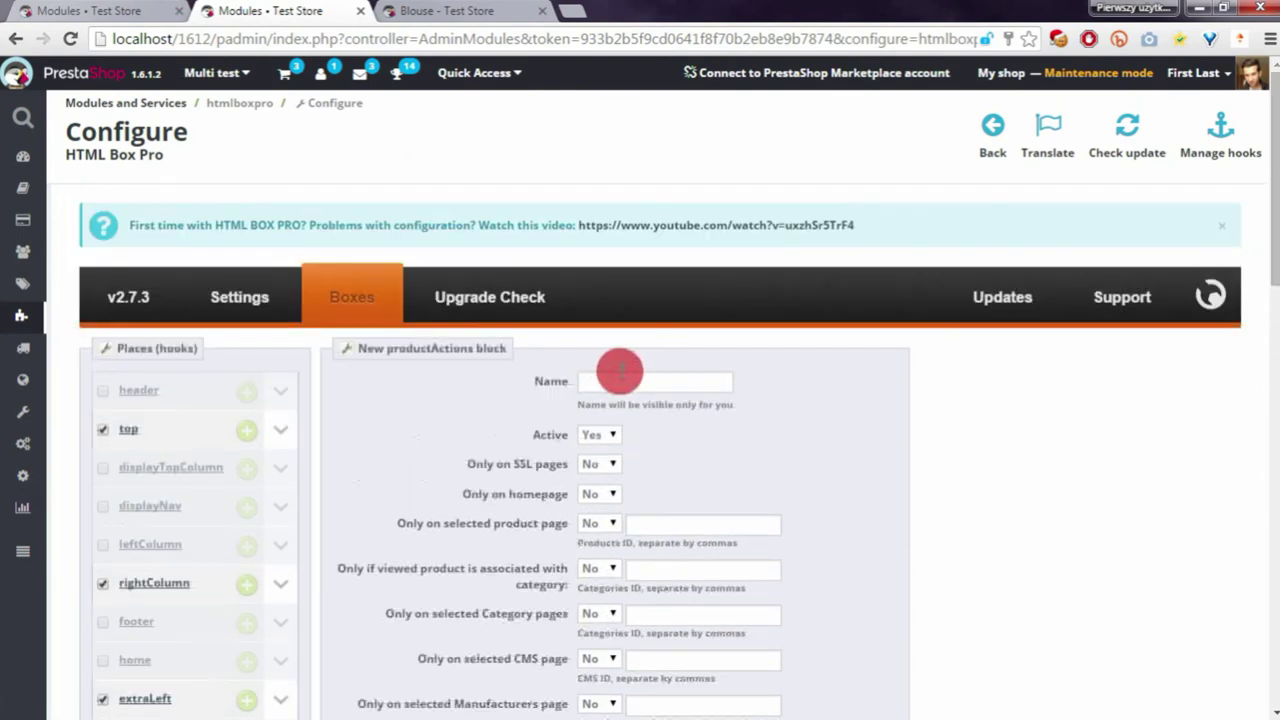
pyautogui.write('Button')
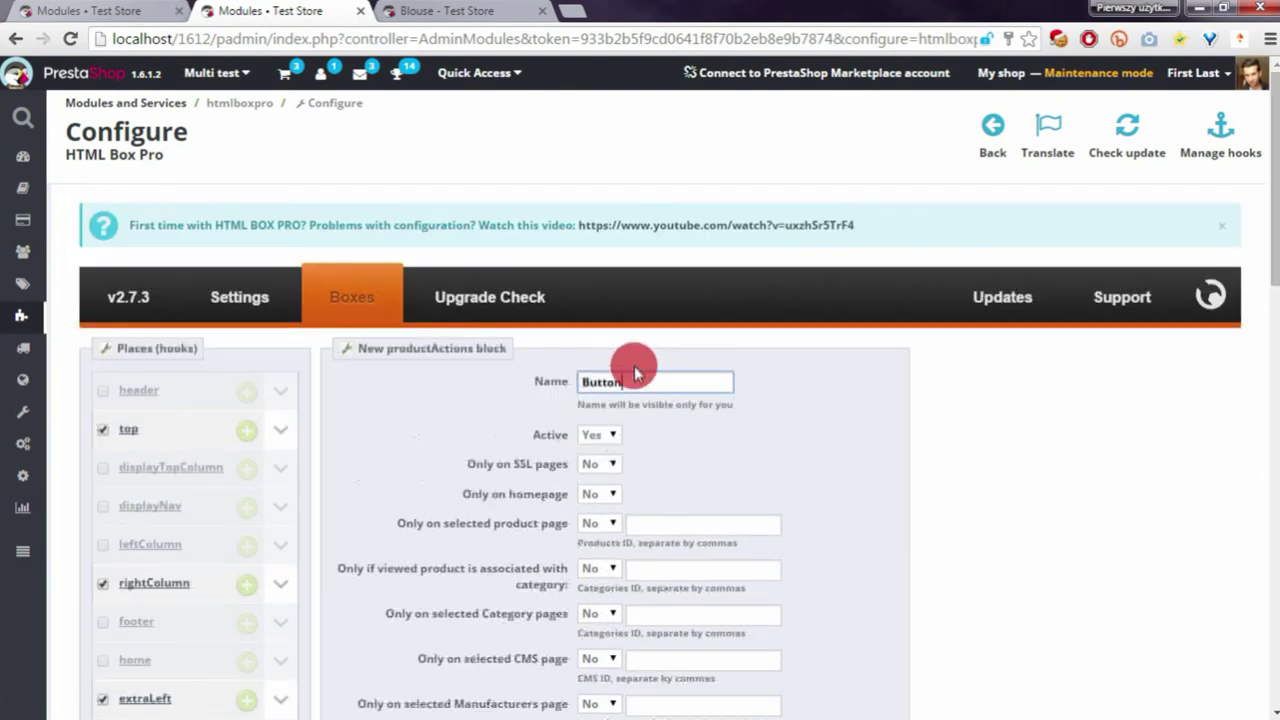
pyautogui.scroll(-8, 640, 362)
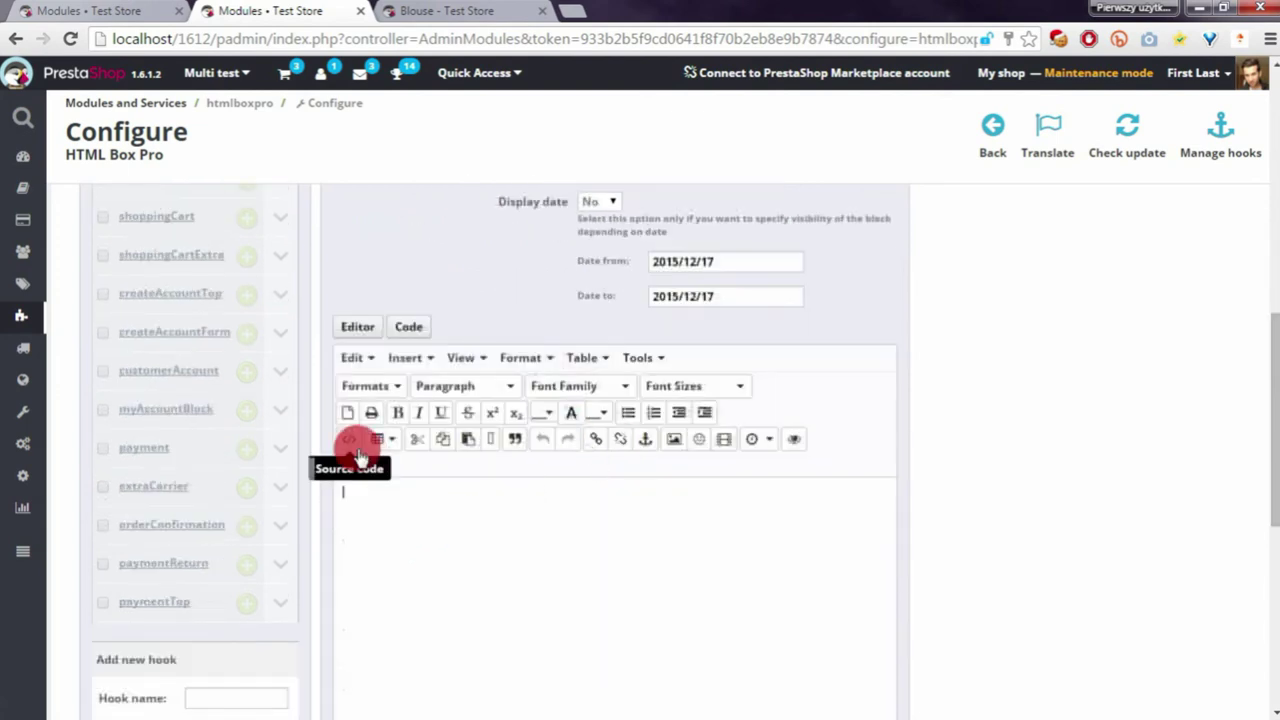
# Paste the popup button code, relabel it 'Display Sizes Chart', and save the block.
pyautogui.click(346, 442)
pyautogui.write('<span class="showpopuppro button" title="4">Display Popup</span>')
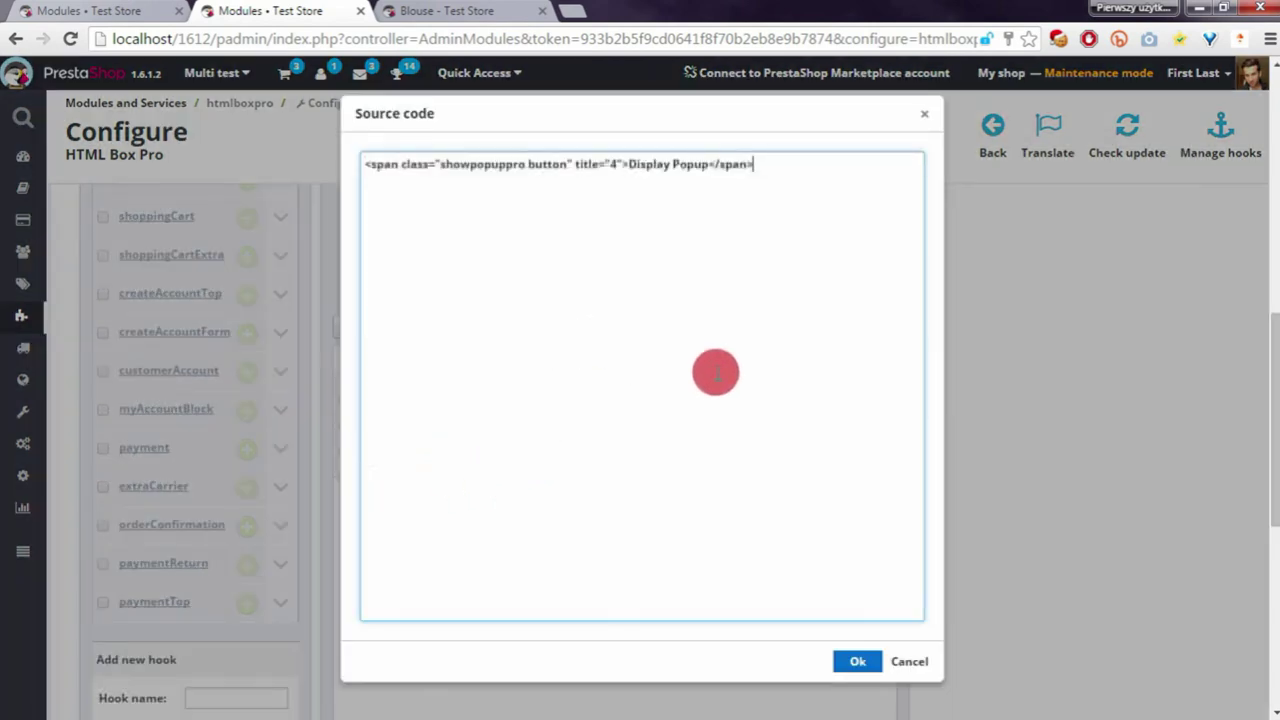
pyautogui.moveTo(706, 164); pyautogui.dragTo(676, 165)
pyautogui.write('Sizes Char')
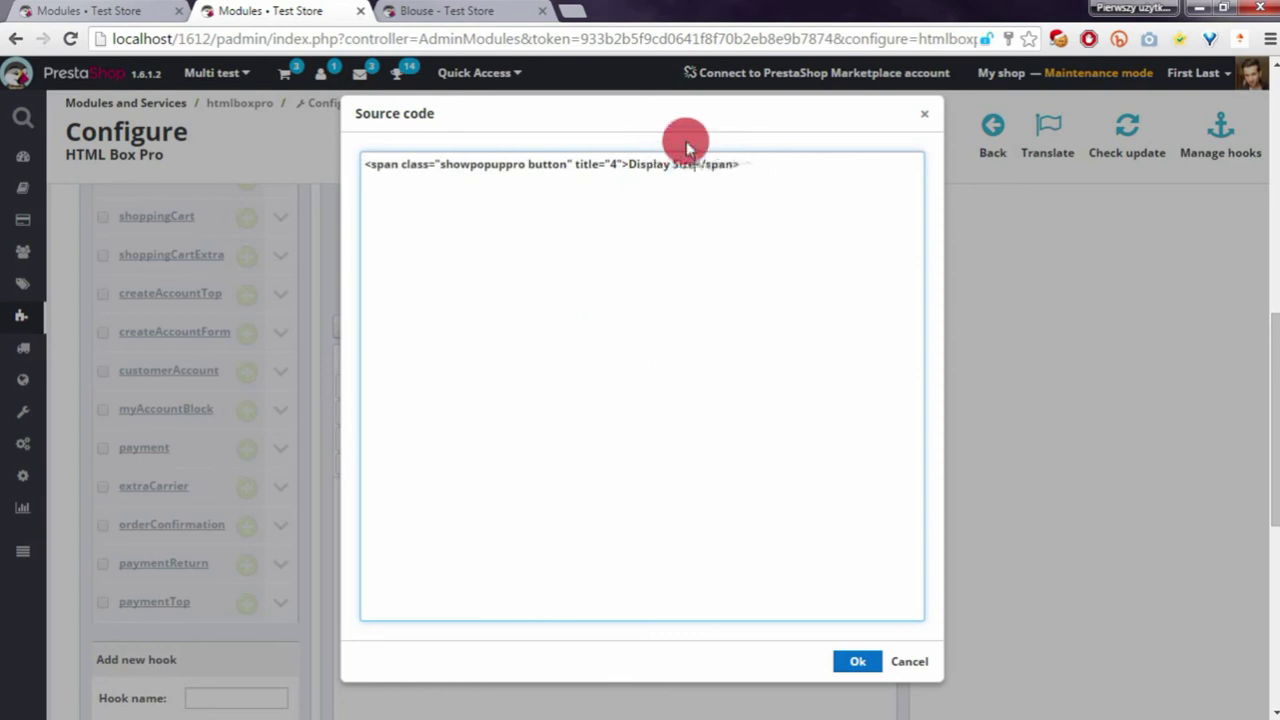
pyautogui.write('t')
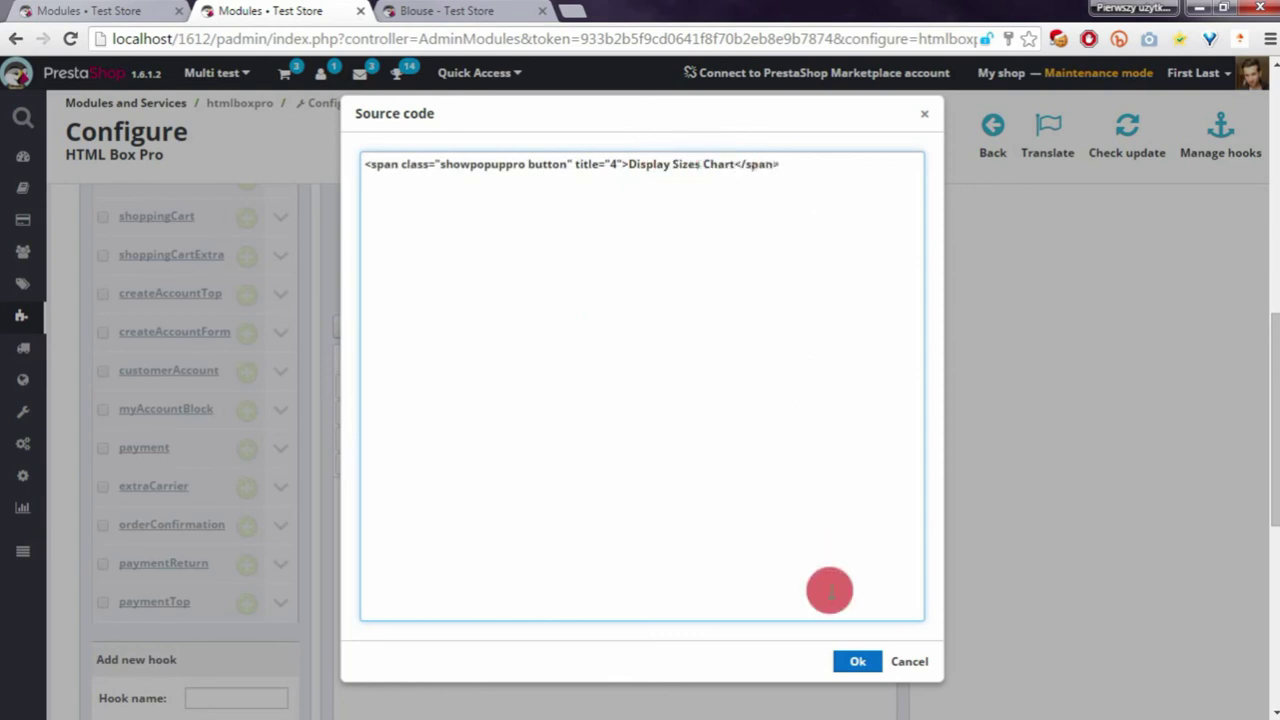
pyautogui.click(845, 661)
pyautogui.scroll(-2, 795, 416)
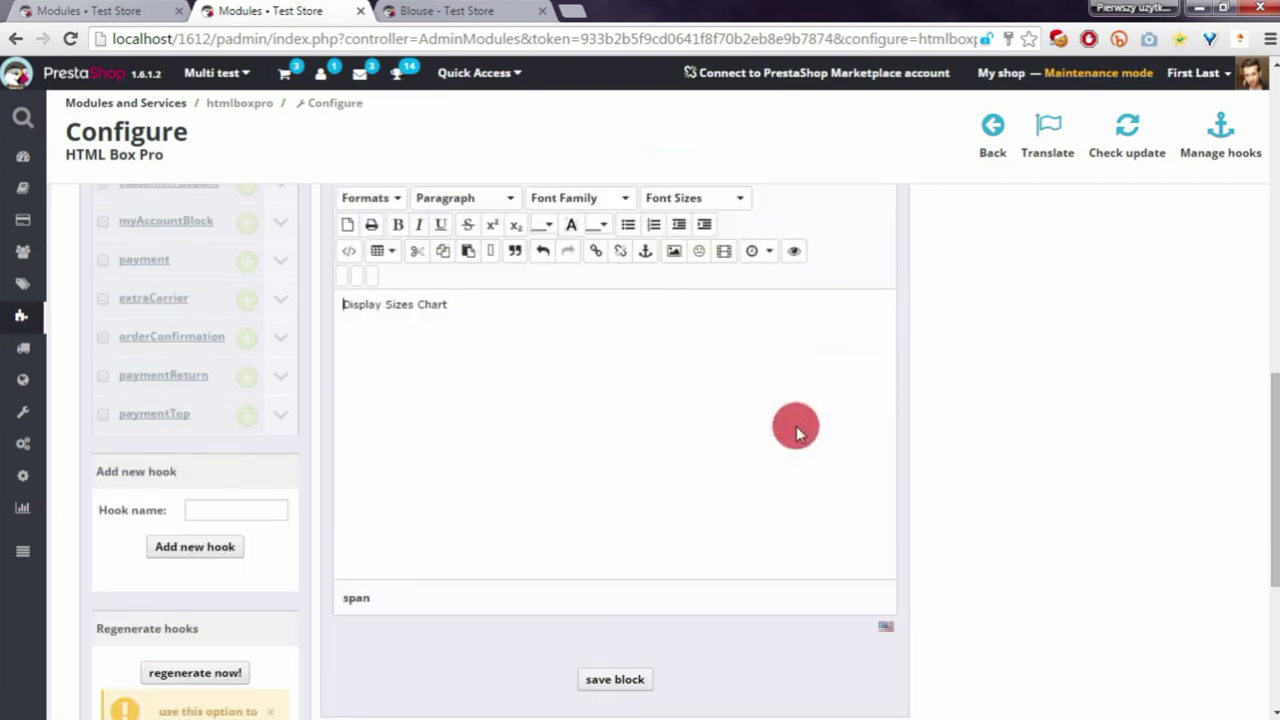
pyautogui.click(630, 681)
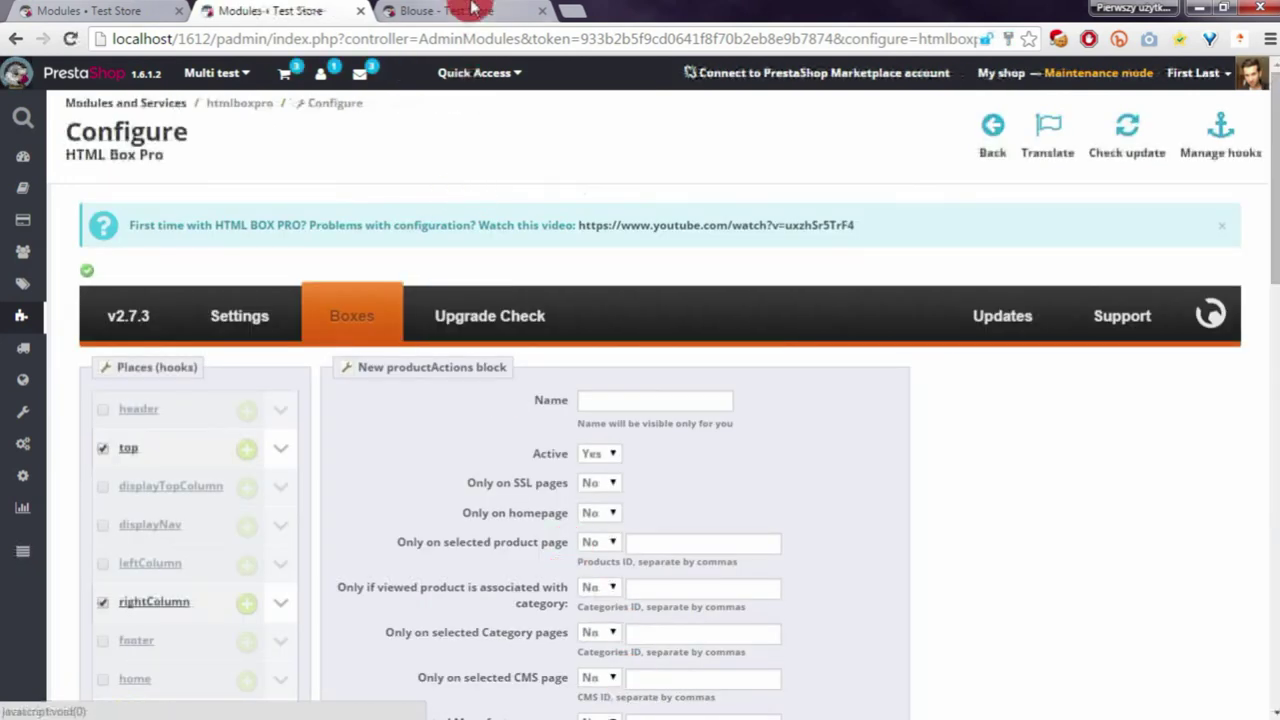
# On the Blouse product page, open the sizes chart popup with the Display Sizes Chart button.
pyautogui.click(446, 10)
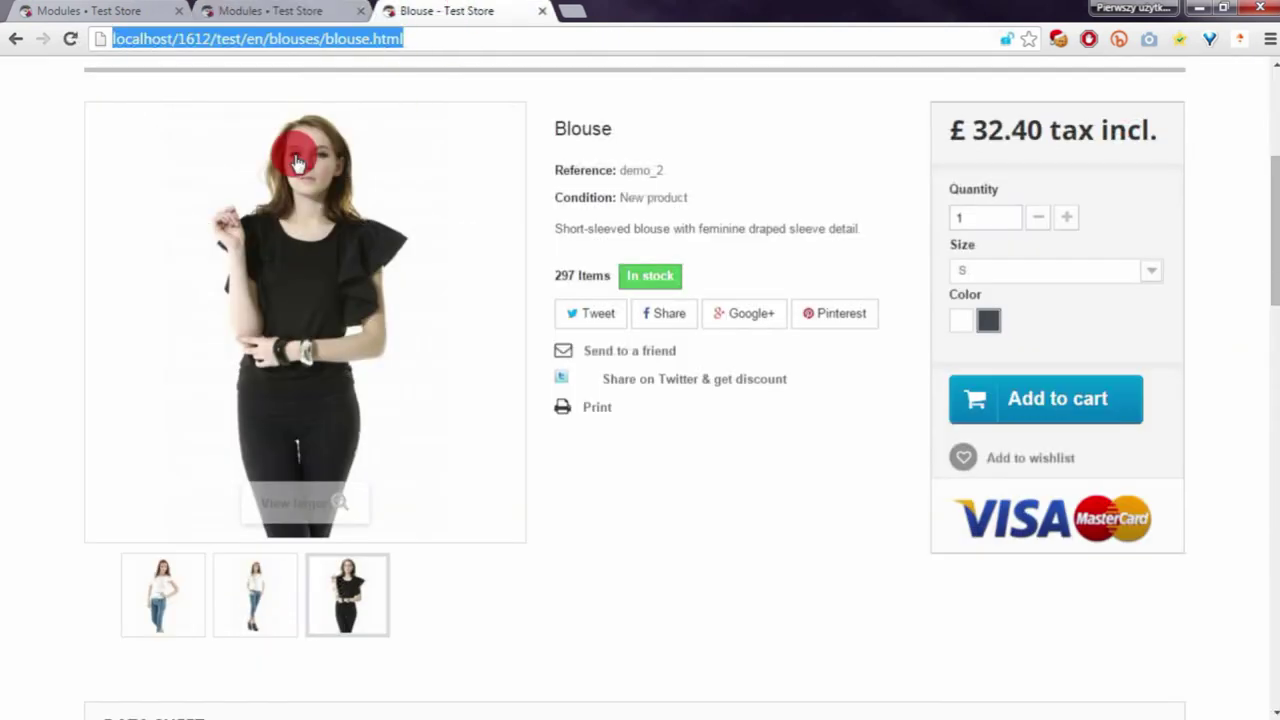
pyautogui.click(44, 224)
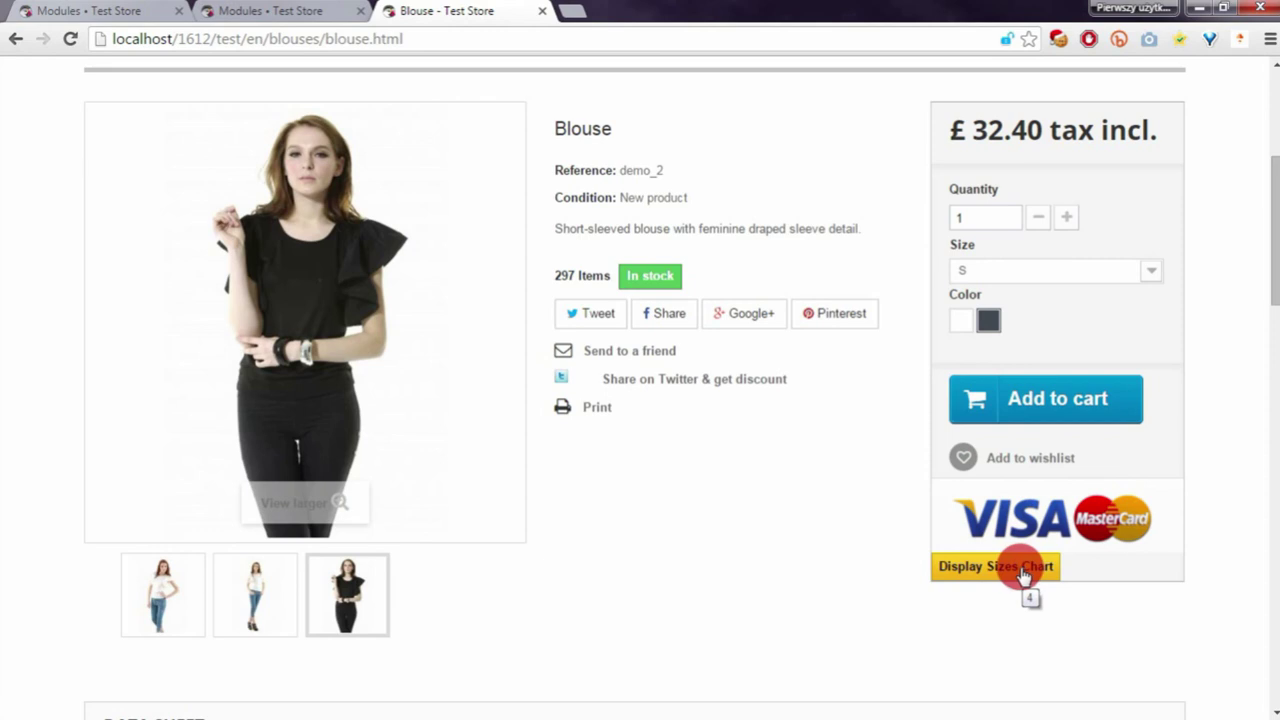
pyautogui.click(1021, 572)
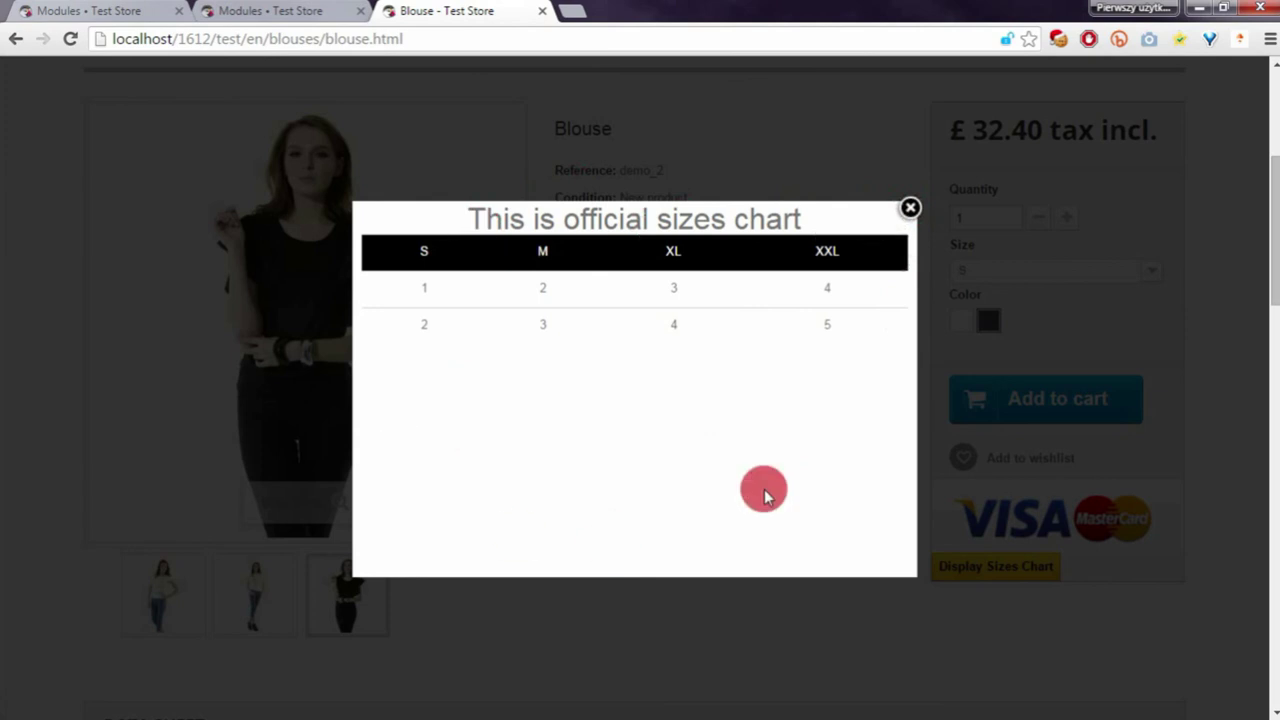
# Close the popup and open the ID 4 Sizes char Button popup in PopUp Pro for editing.
pyautogui.click(910, 210)
pyautogui.click(150, 11)
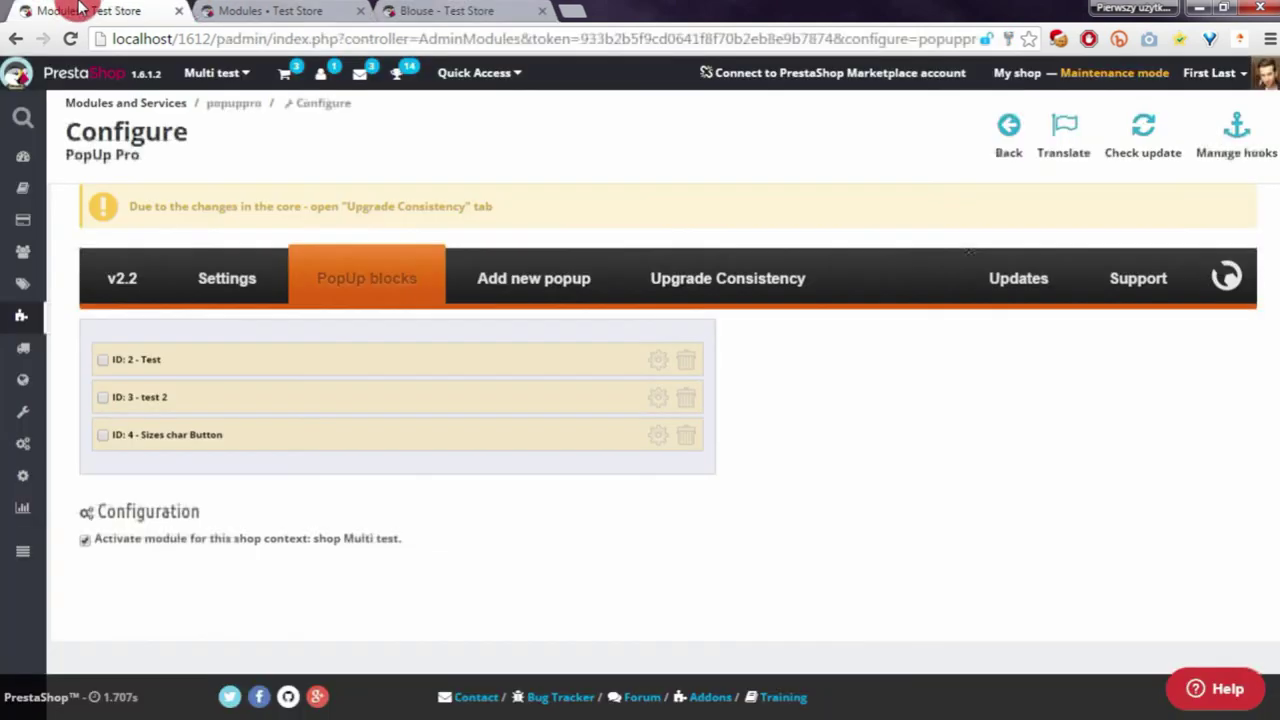
pyautogui.click(656, 442)
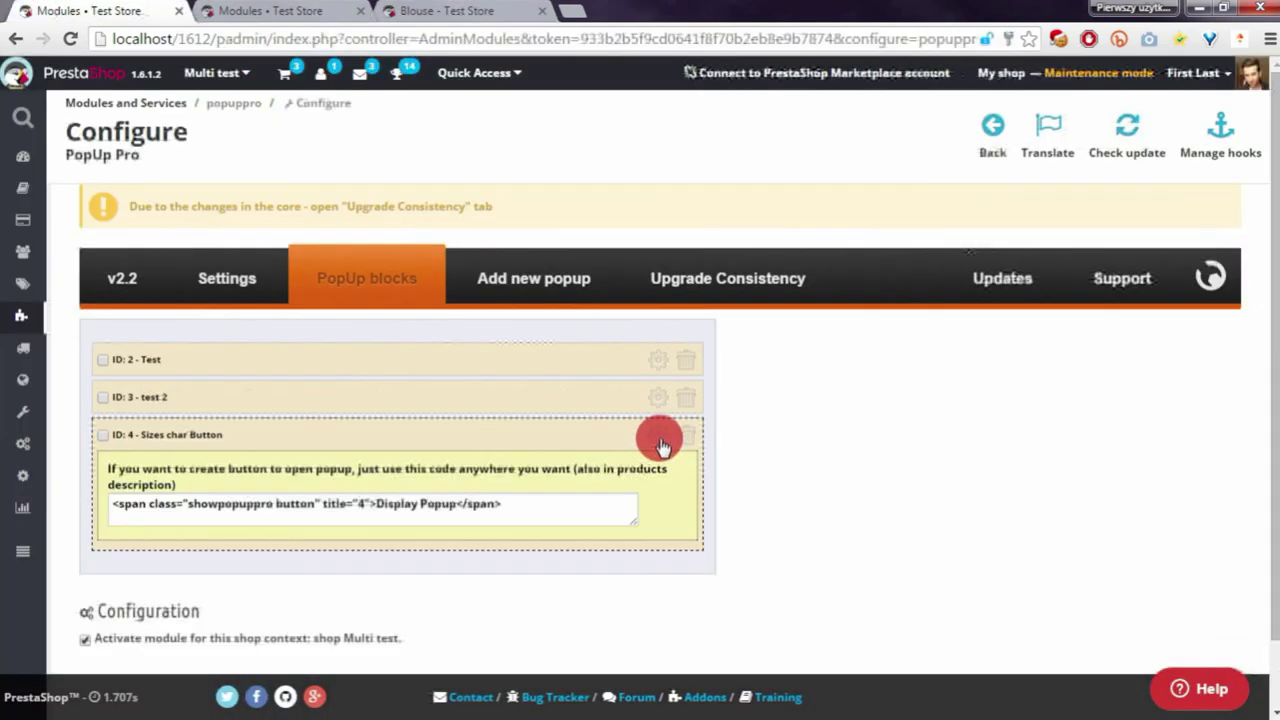
pyautogui.click(661, 445)
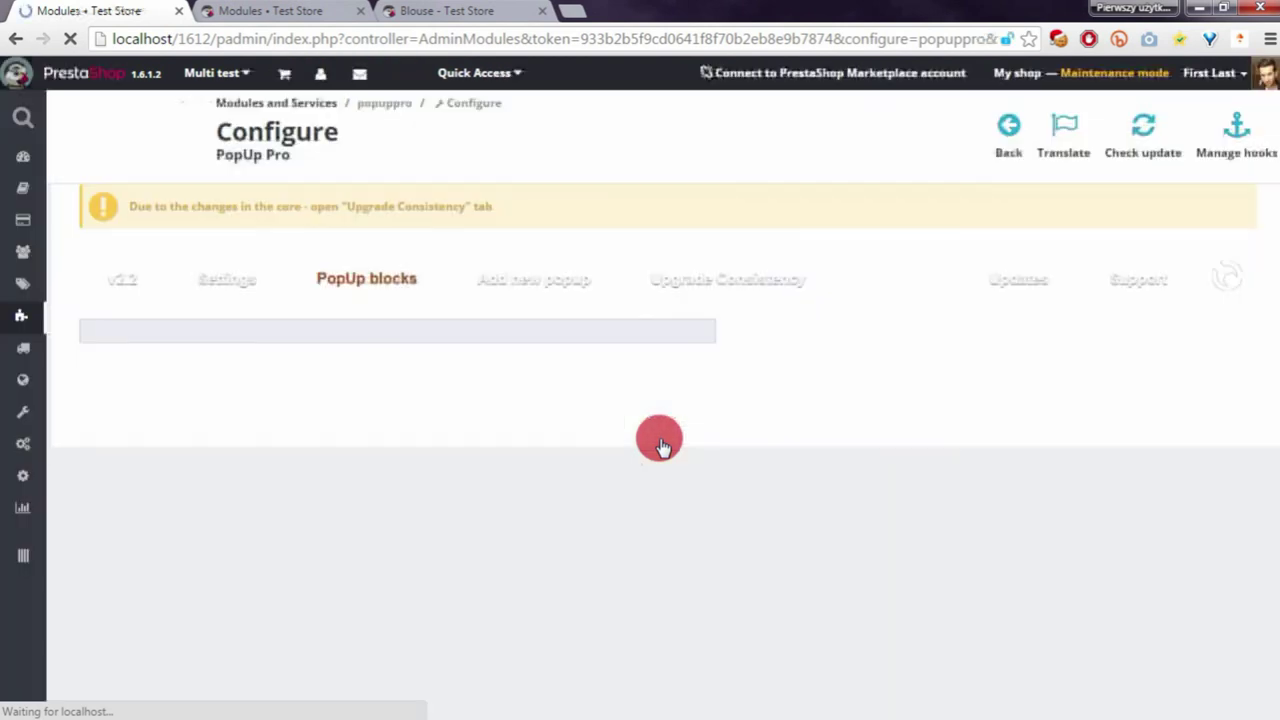
# Clear the 400 Popup height under Desktop View and save the popup block.
pyautogui.scroll(-2, 846, 455)
pyautogui.scroll(-15, 837, 415)
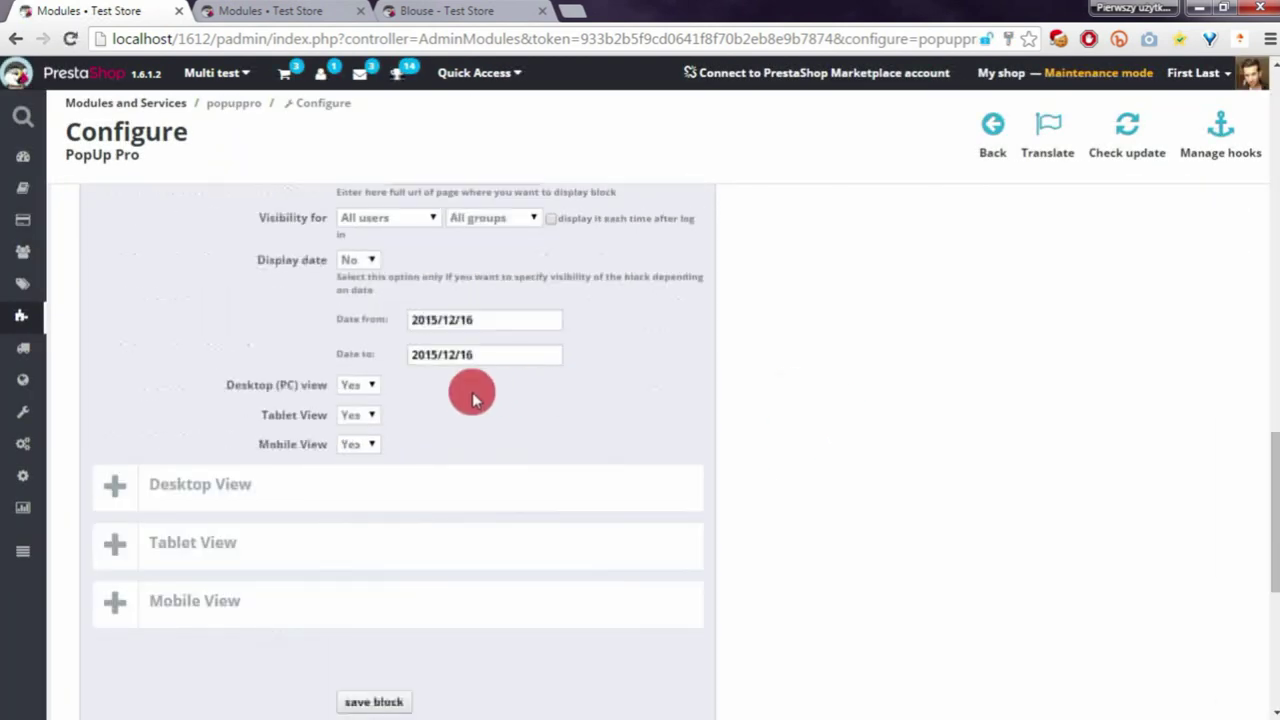
pyautogui.click(220, 480)
pyautogui.click(279, 563)
pyautogui.press('BackSpace')
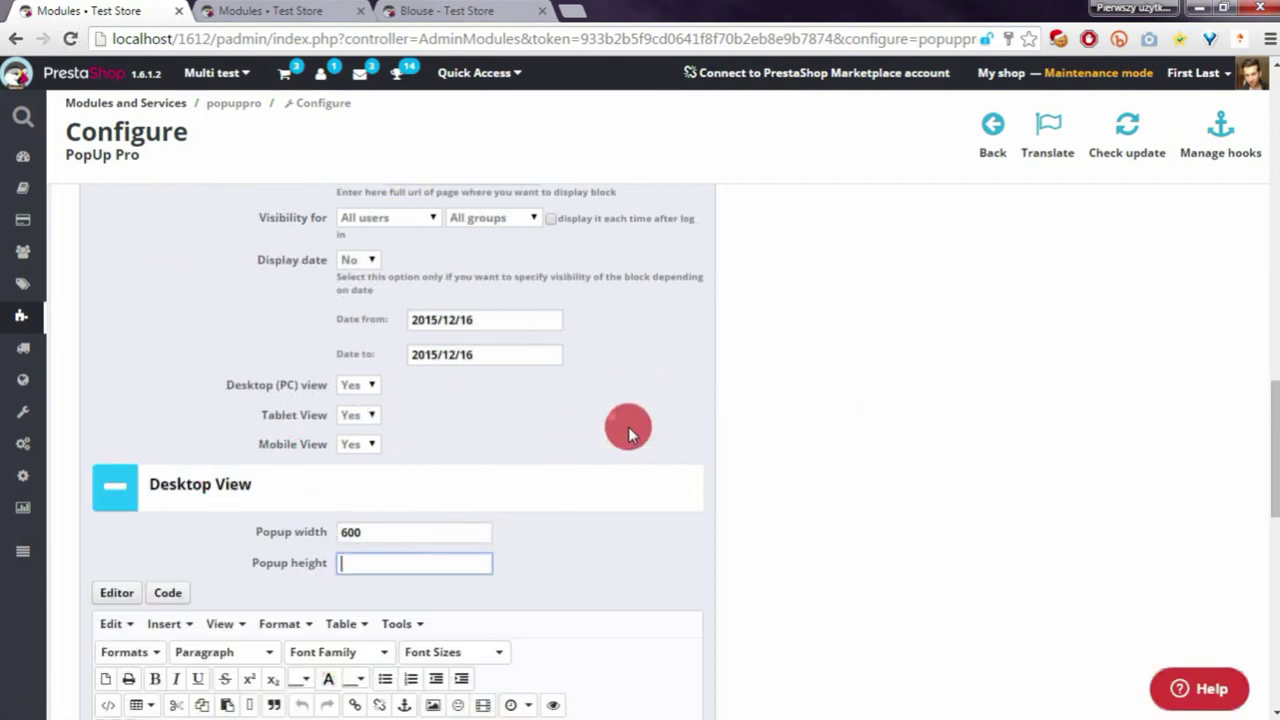
pyautogui.scroll(-6, 694, 423)
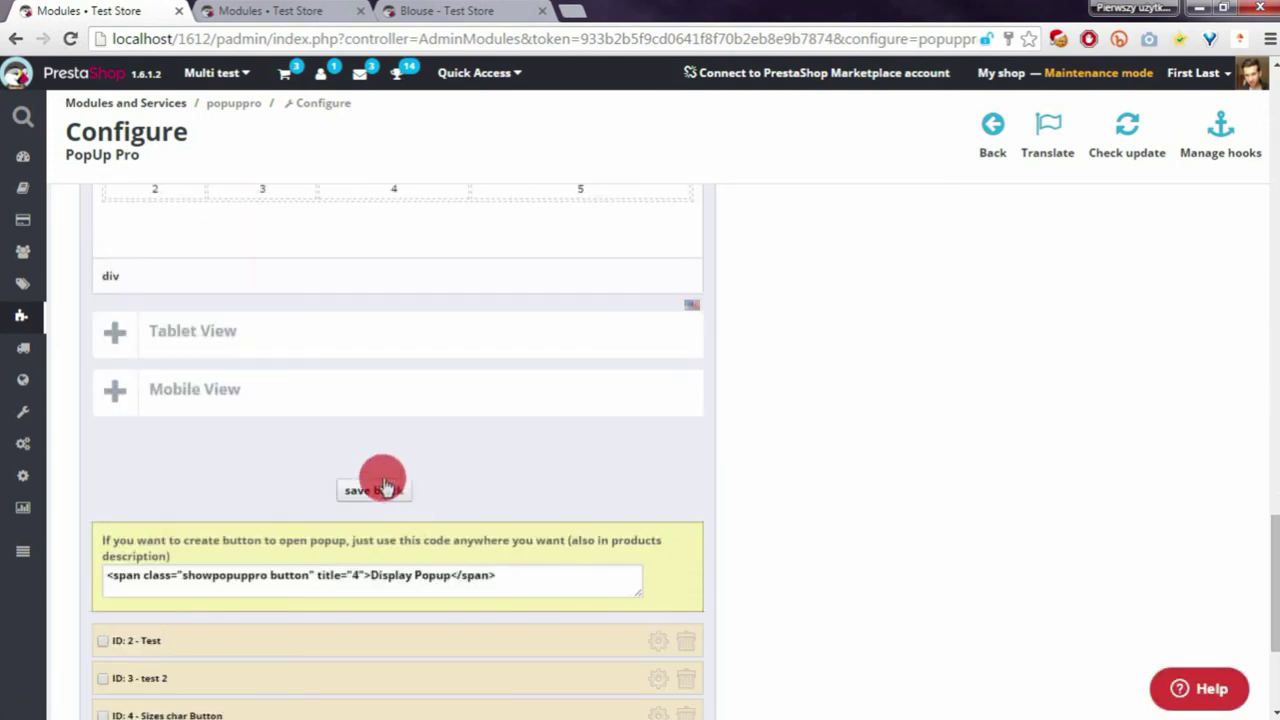
pyautogui.click(374, 491)
pyautogui.click(425, 10)
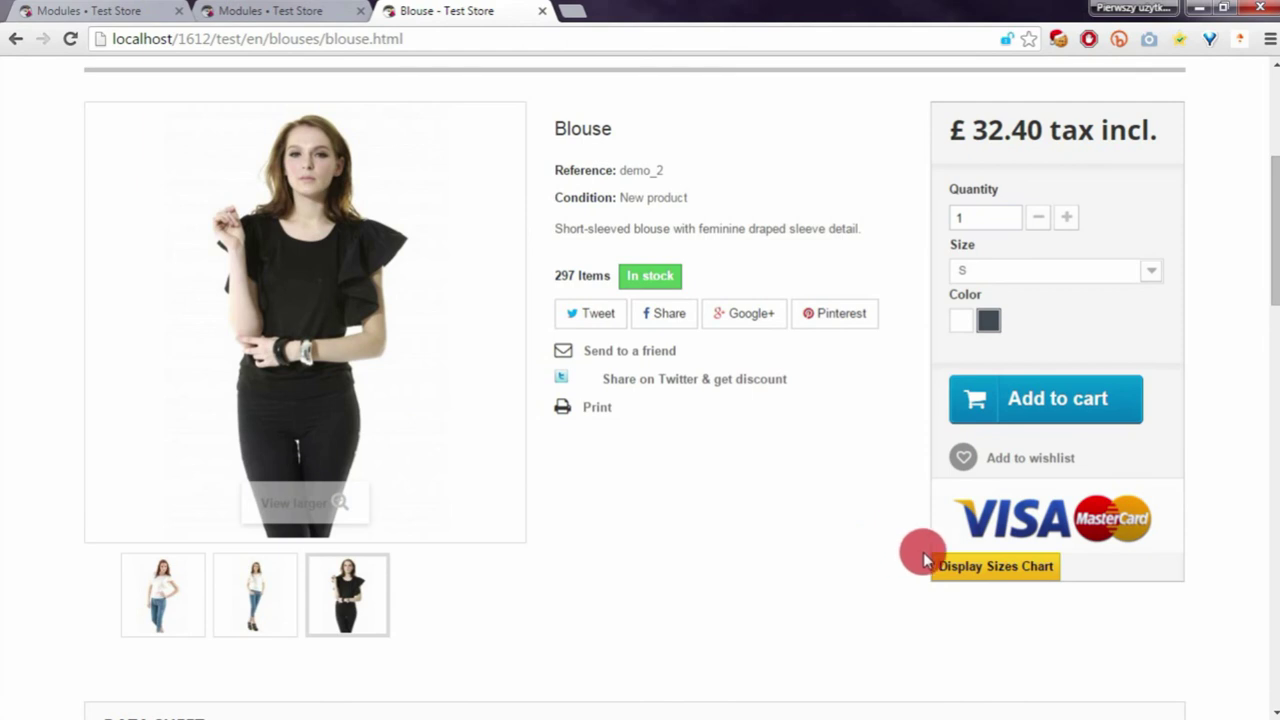
# Open the Display Sizes Chart popup on the Blouse page, now sized to its table.
pyautogui.click(978, 571)
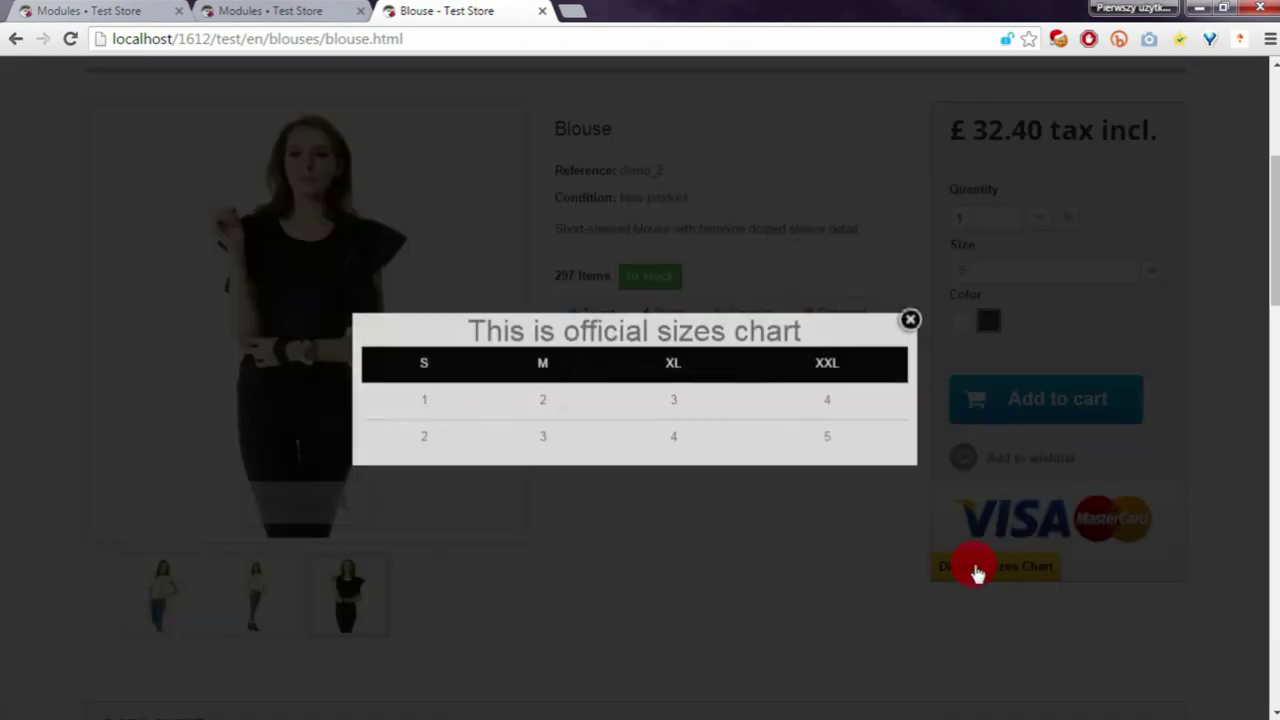